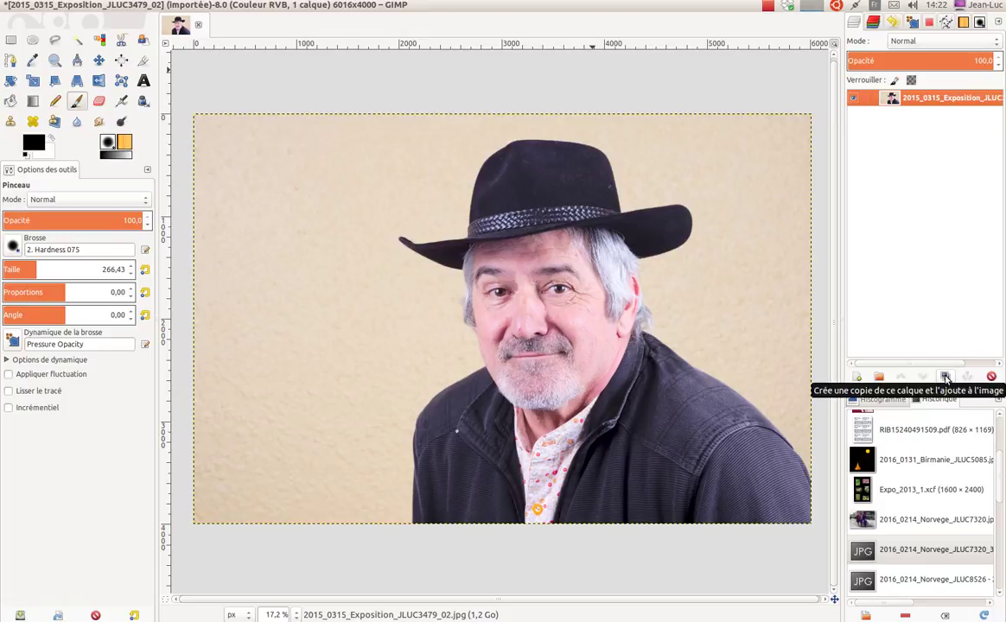
Duplicate the portrait layer twice and select the topmost copy
left_click(946, 378)
left_click(946, 378)
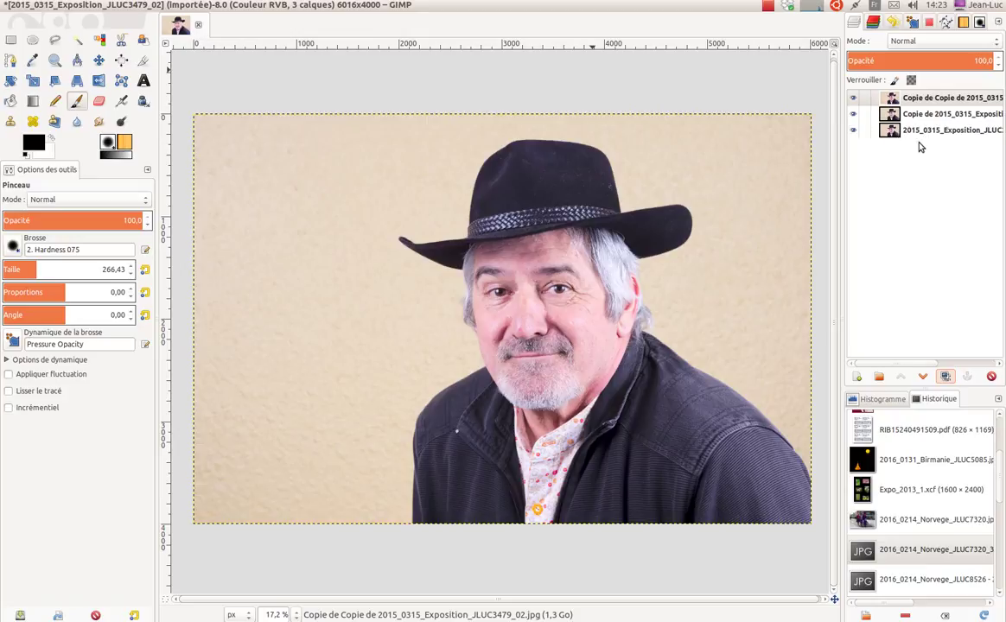
left_click(895, 100)
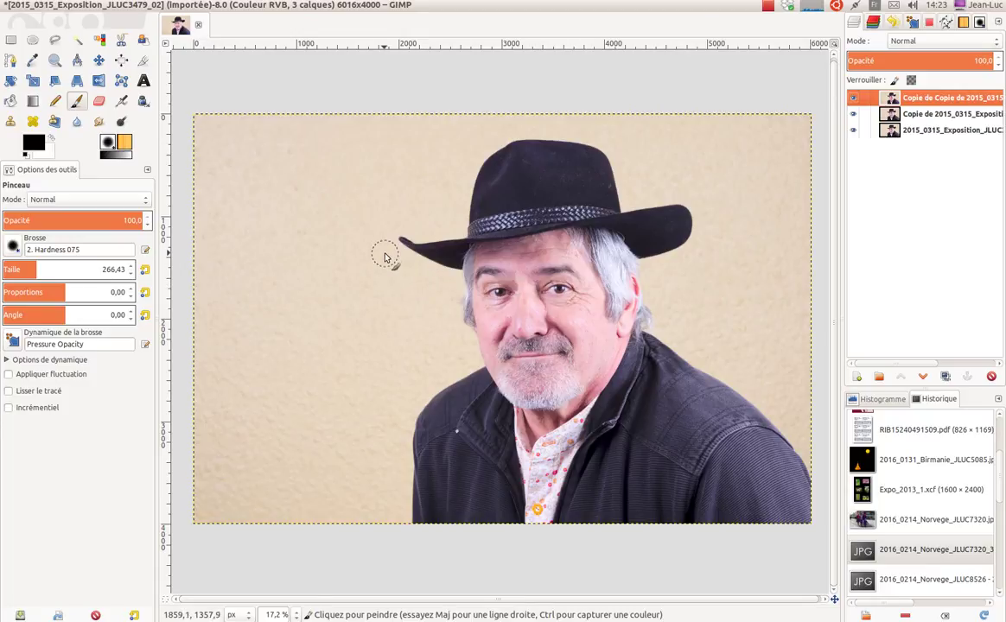
Using the Clone tool at brush size 440.17, cover the left brim and left side of the hat with wall texture
key("c")
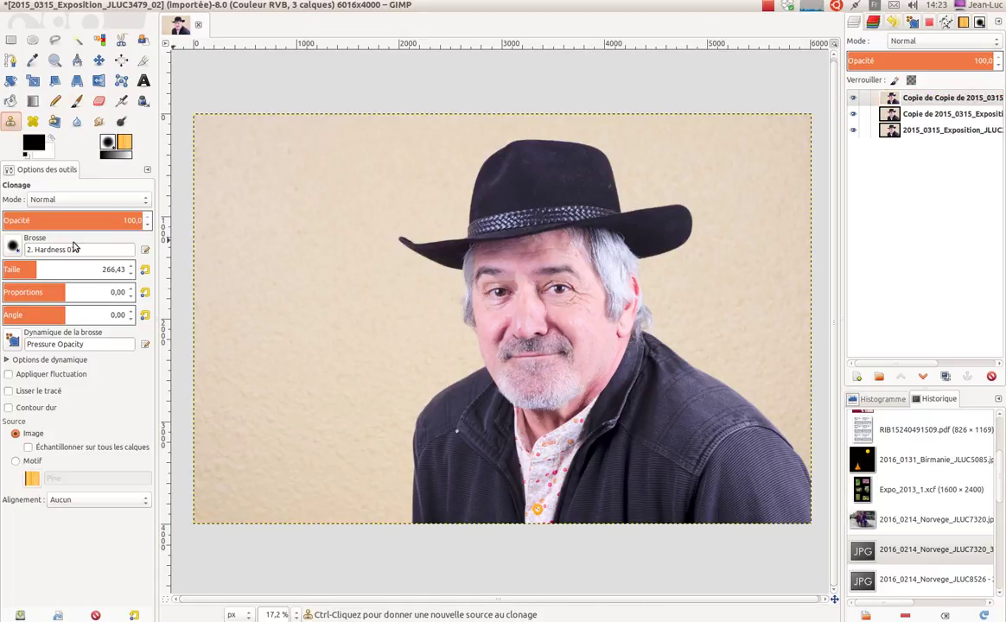
left_click_drag(49, 269, 57, 270)
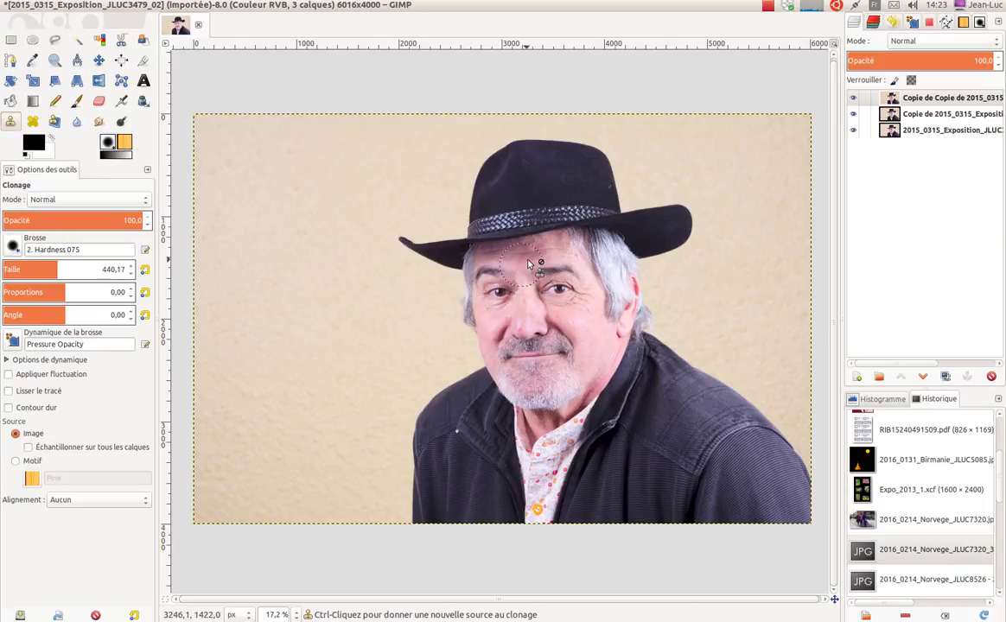
left_click(445, 158, "ctrl")
left_click_drag(486, 161, 475, 226)
left_click(371, 232, "ctrl")
left_click(415, 249)
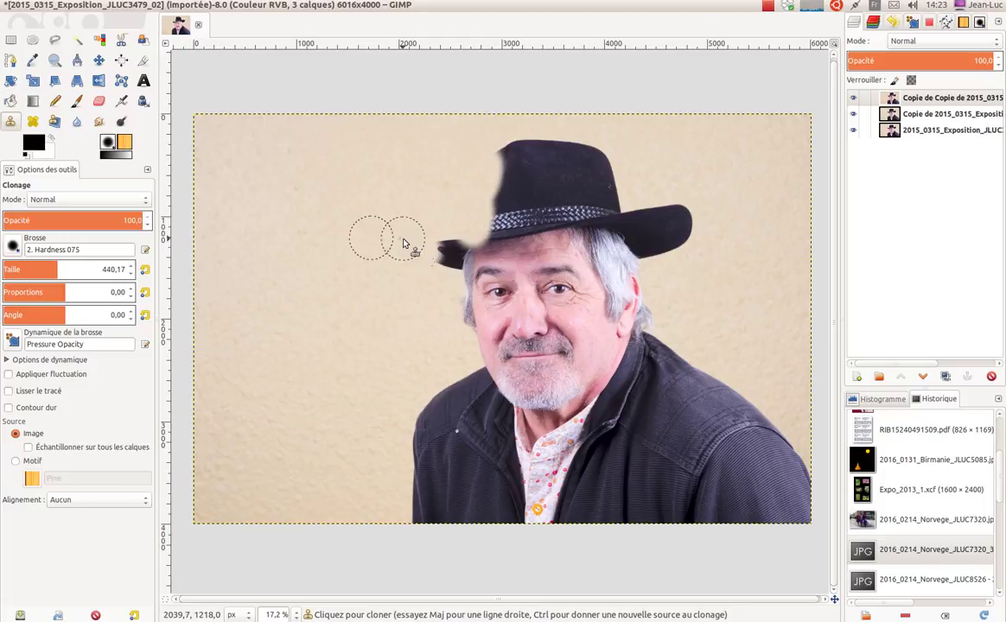
Clone wall texture over the rest of the left brim, the left edge of the face, and the left shoulder and sleeve
mouse_move(438, 235)
left_mouse_down()
mouse_move(439, 265)
mouse_move(464, 254)
mouse_move(430, 253)
mouse_move(421, 265)
mouse_move(481, 240)
mouse_move(469, 276)
mouse_move(472, 348)
left_mouse_up()
left_click(418, 270, "ctrl")
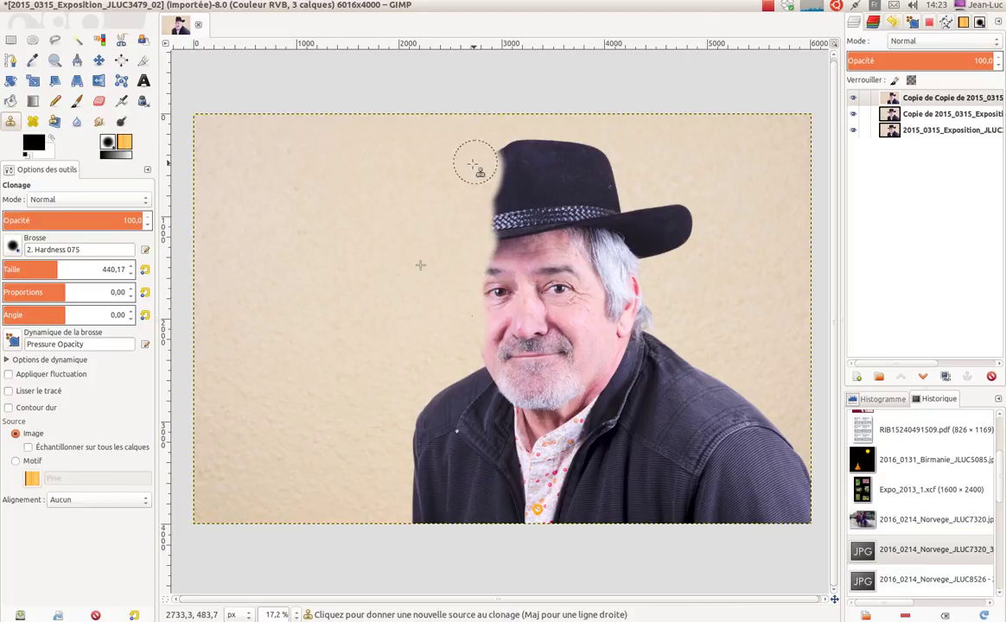
left_click(426, 346, "ctrl")
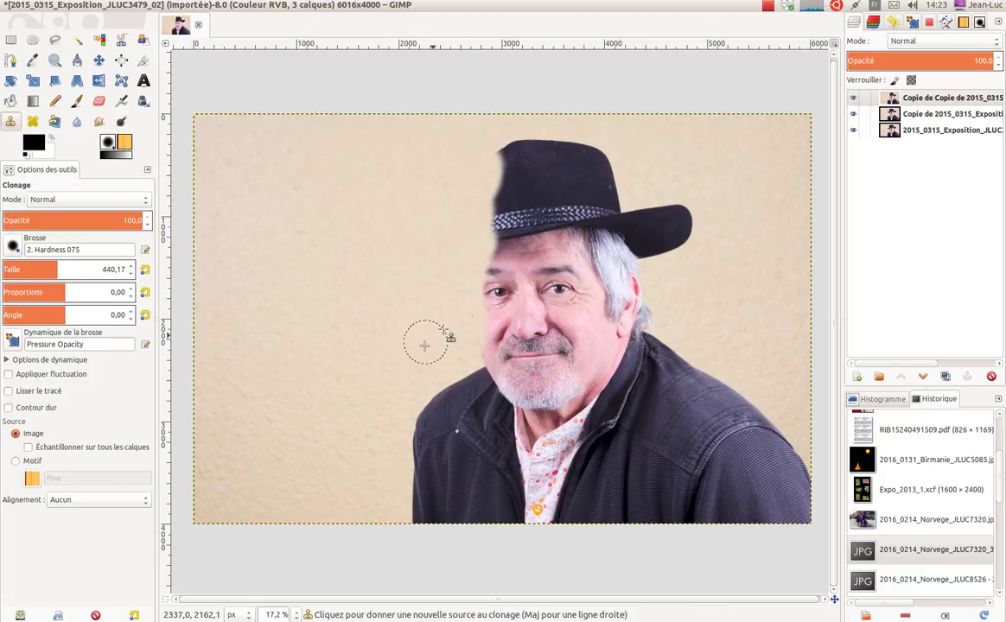
left_click(480, 366)
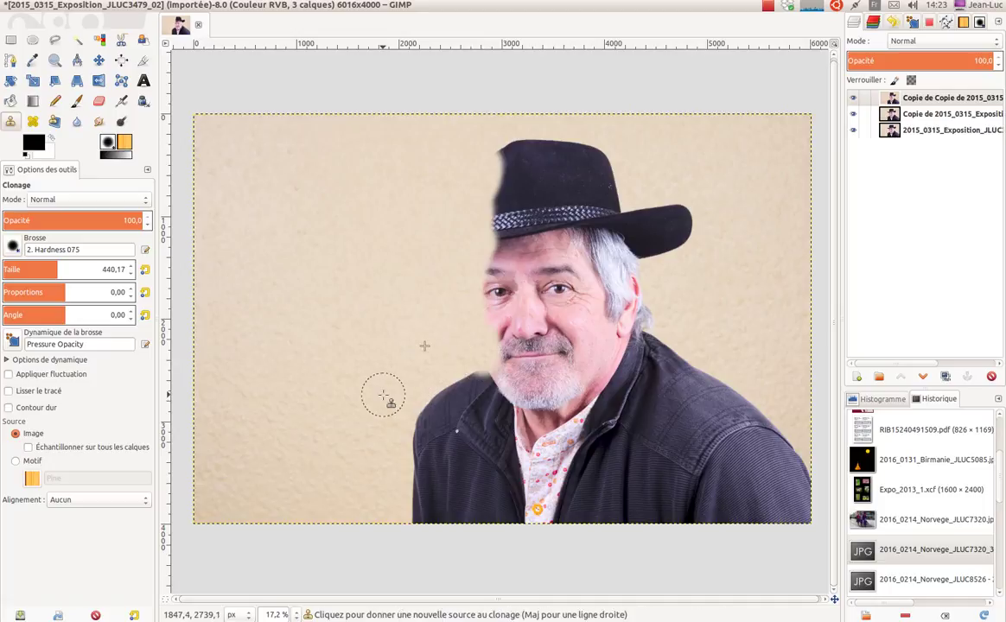
left_click(382, 395, "ctrl")
mouse_move(426, 406)
left_mouse_down()
mouse_move(416, 528)
mouse_move(431, 517)
mouse_move(422, 514)
mouse_move(445, 462)
mouse_move(455, 396)
left_mouse_up()
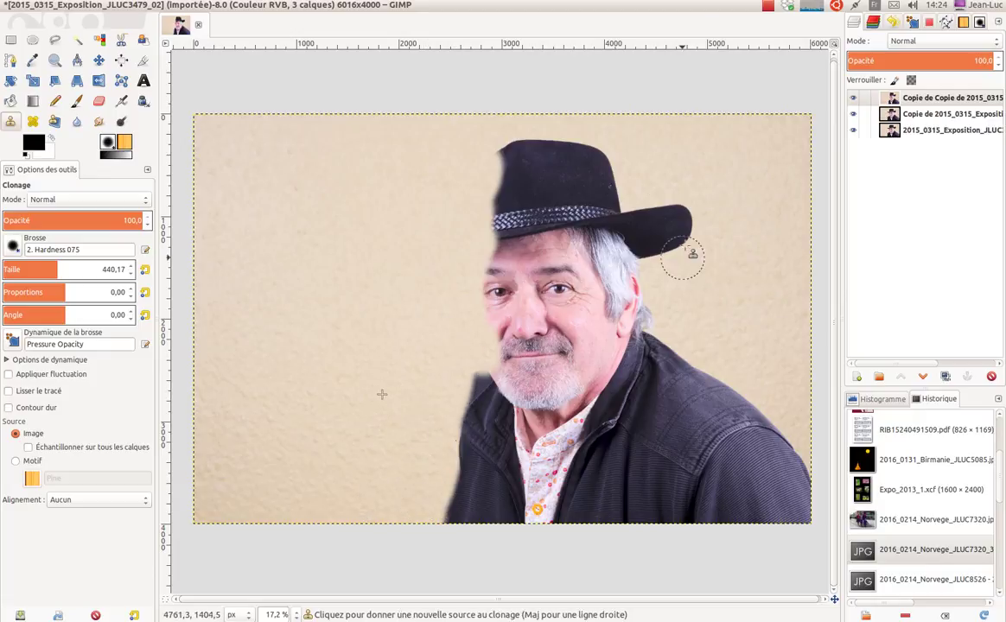
Clone nearby wall texture over the right brim and the upper right corner of the hat's crown
left_click(720, 190, "ctrl")
left_click_drag(678, 210, 677, 255)
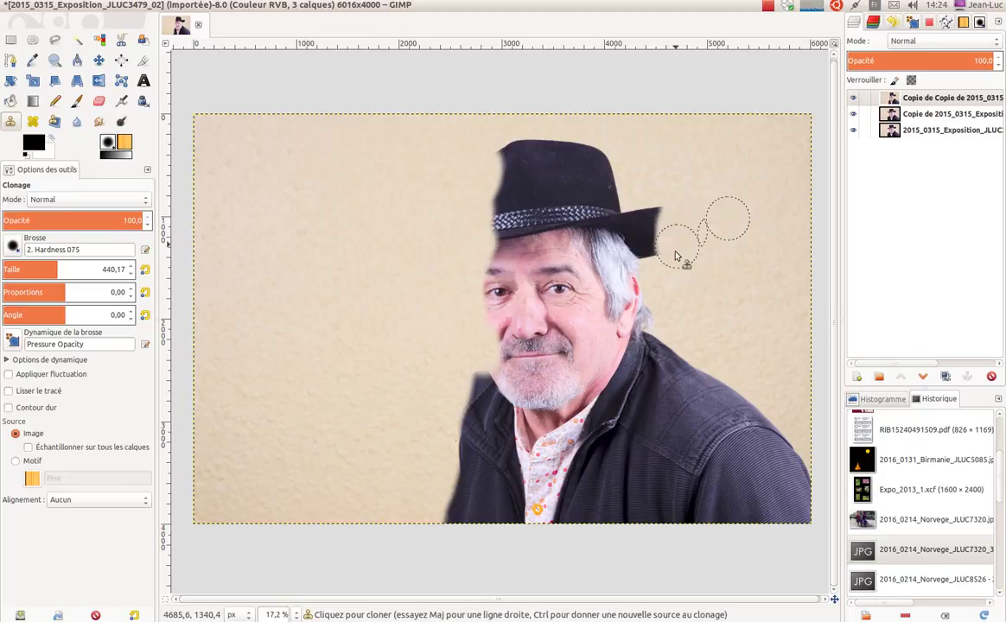
left_click(665, 166, "ctrl")
mouse_move(629, 166)
left_mouse_down()
mouse_move(653, 255)
mouse_move(667, 206)
mouse_move(637, 245)
mouse_move(624, 166)
mouse_move(610, 149)
mouse_move(643, 150)
mouse_move(601, 145)
left_mouse_up()
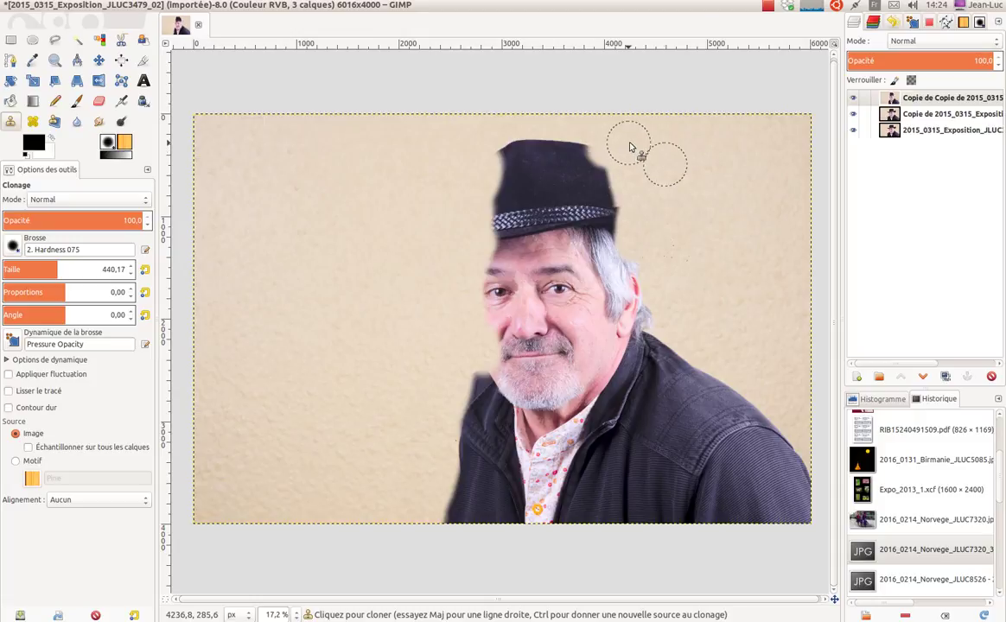
Clone wall texture over the top of the hat's crown, using brush size 223 for the first pass and 324.35 for the second
left_click(664, 165, "ctrl")
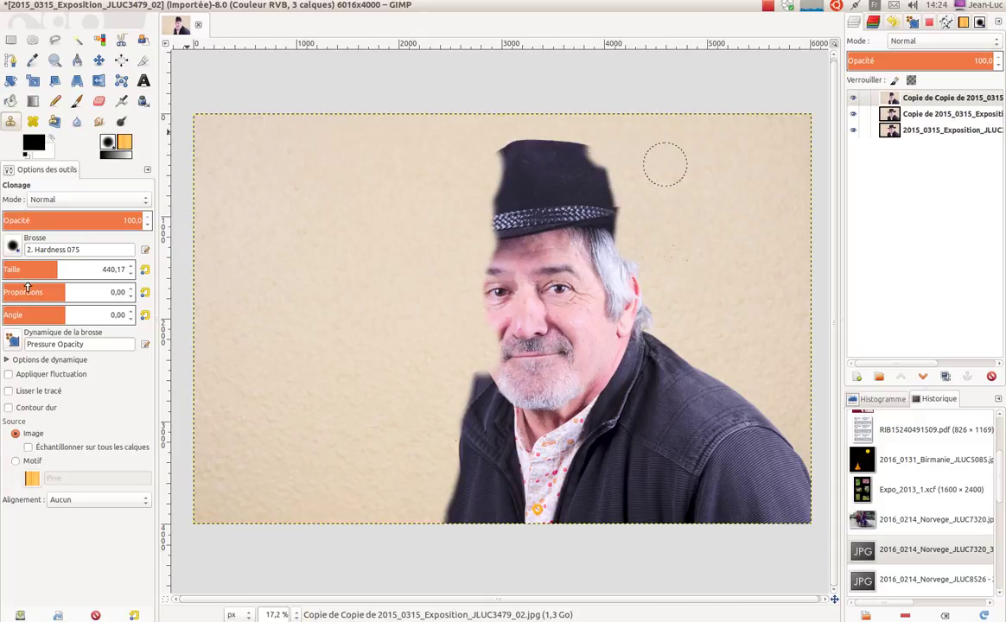
left_click_drag(23, 271, 39, 271)
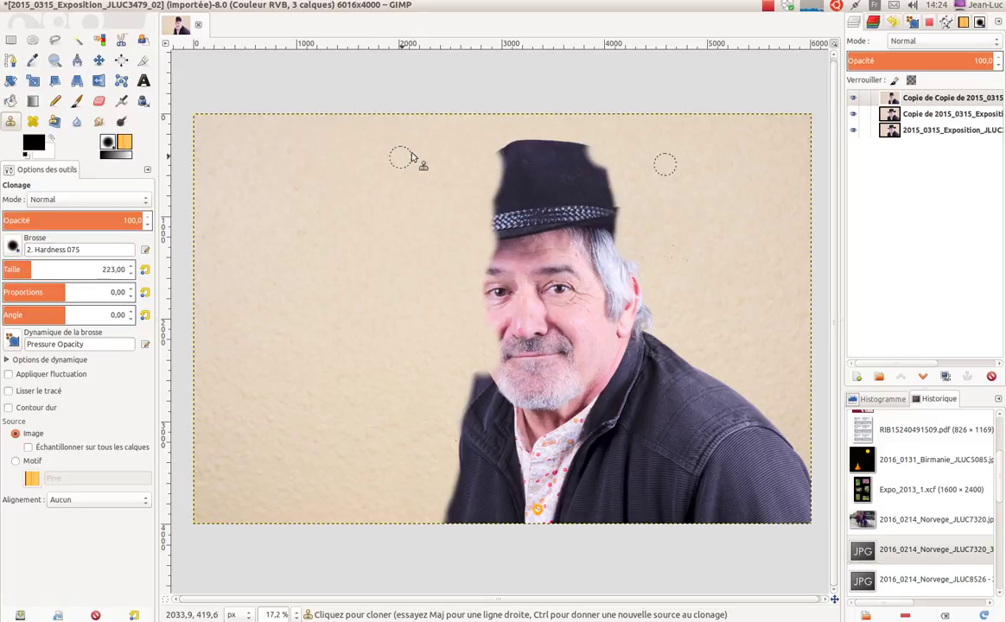
left_click_drag(491, 153, 609, 154)
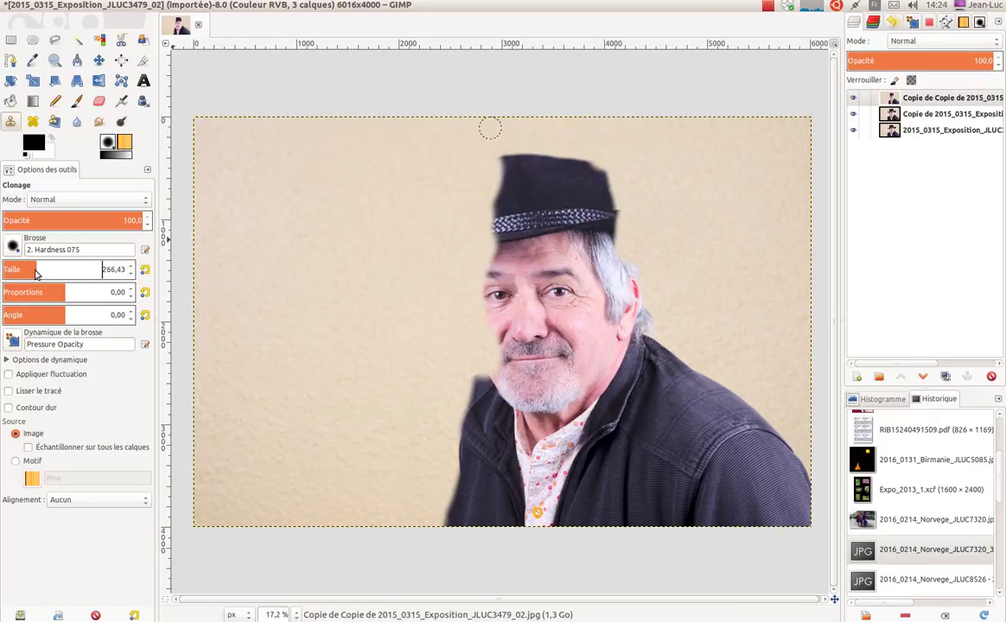
left_click_drag(35, 273, 44, 273)
mouse_move(501, 164)
left_mouse_down()
mouse_move(614, 169)
mouse_move(480, 159)
left_mouse_up()
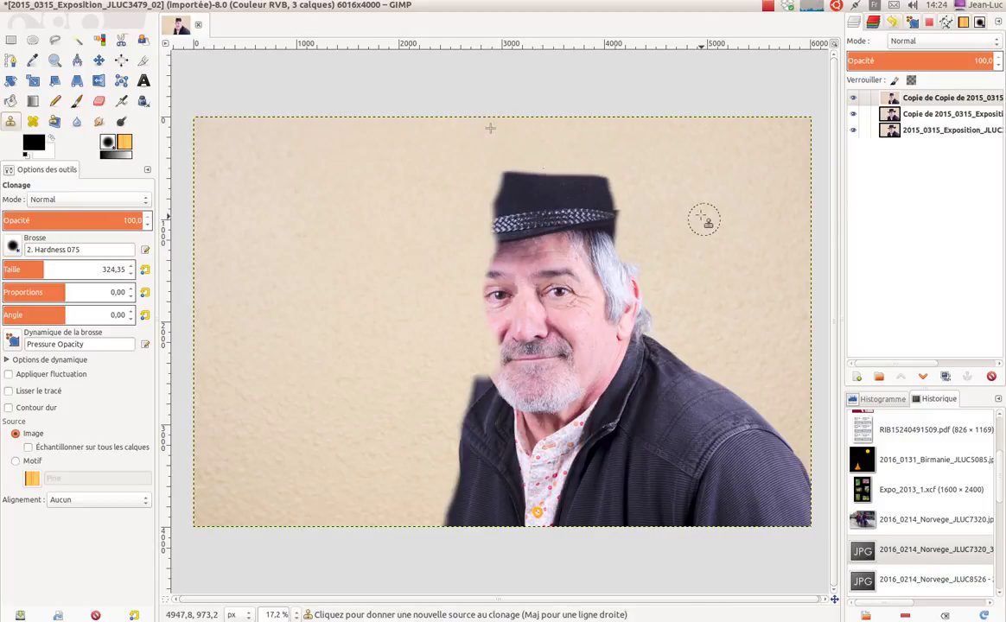
Clone wall texture over the hair behind the right ear and the outer edge of the right shoulder and sleeve
left_click(662, 203, "ctrl")
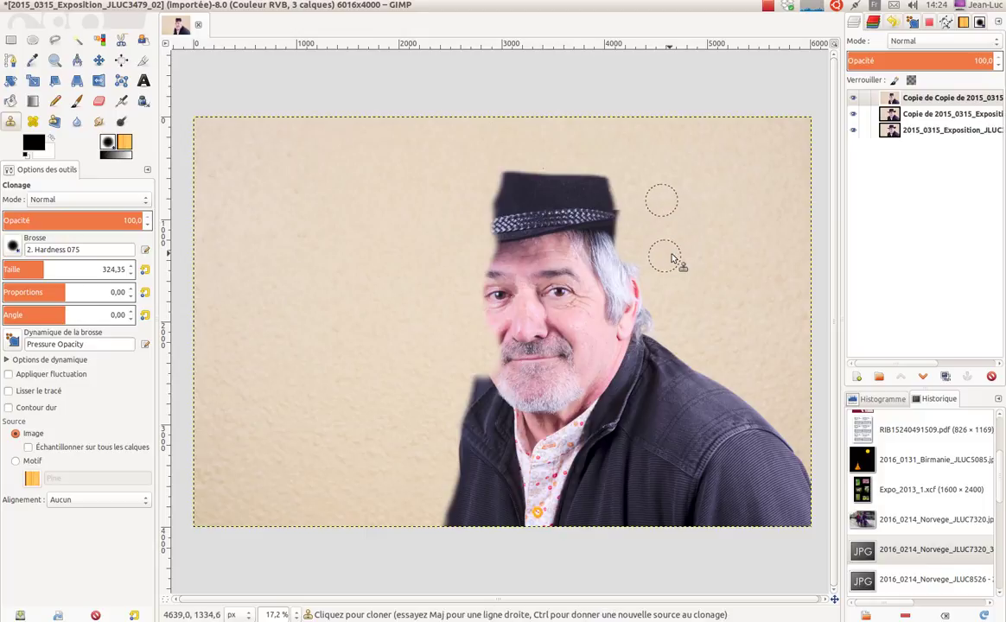
mouse_move(638, 272)
left_mouse_down()
mouse_move(639, 330)
mouse_move(657, 298)
left_mouse_up()
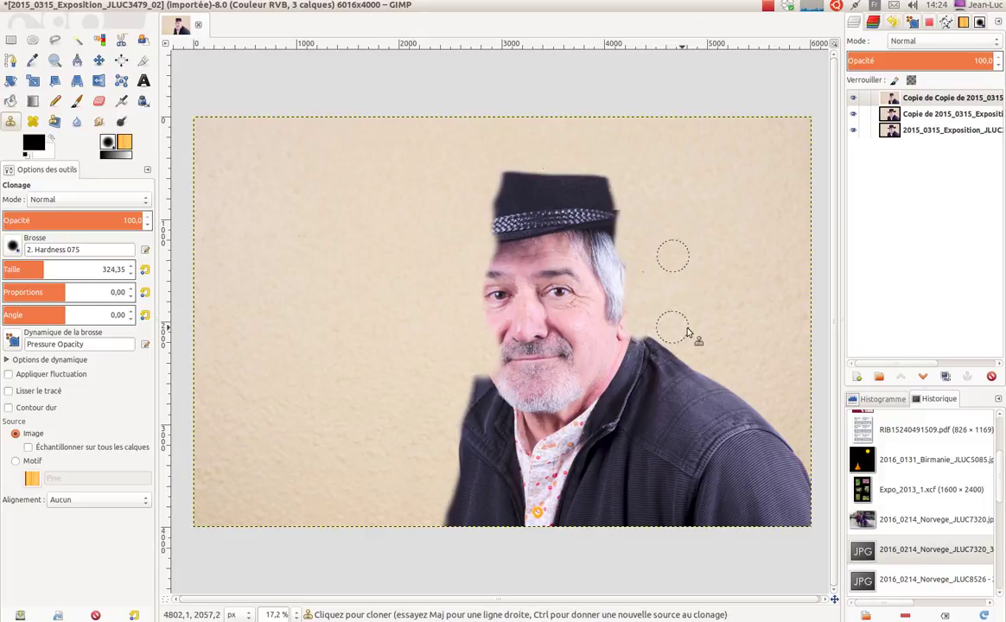
left_click(795, 390, "ctrl")
mouse_move(761, 401)
left_mouse_down()
mouse_move(811, 466)
mouse_move(788, 448)
mouse_move(802, 478)
mouse_move(808, 470)
mouse_move(802, 518)
mouse_move(780, 419)
mouse_move(745, 386)
mouse_move(763, 390)
mouse_move(743, 406)
mouse_move(728, 385)
mouse_move(764, 447)
mouse_move(753, 401)
left_mouse_up()
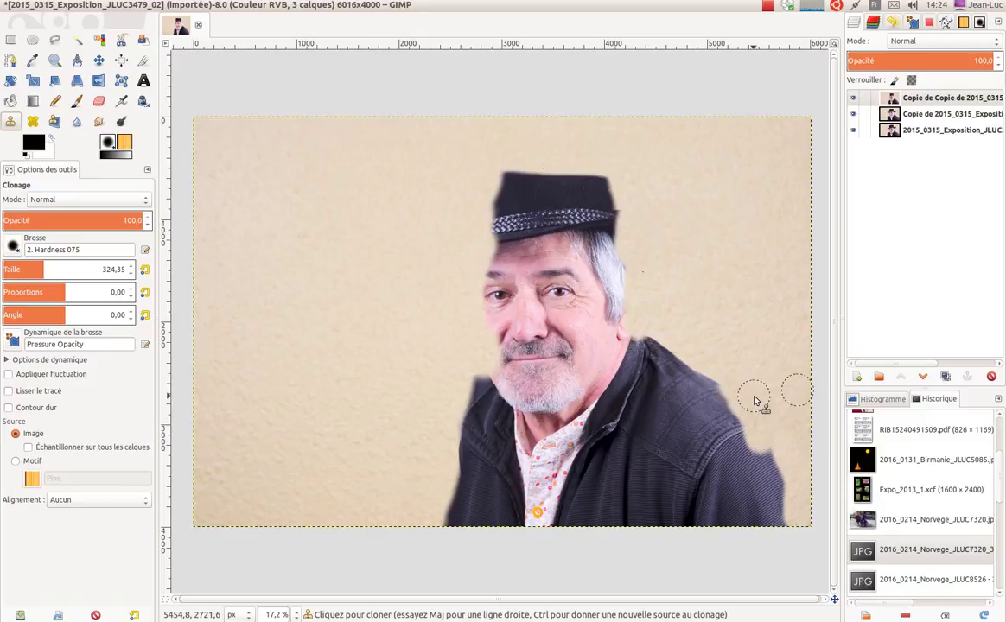
left_click(799, 435, "ctrl")
mouse_move(768, 445)
left_mouse_down()
mouse_move(777, 529)
mouse_move(774, 465)
mouse_move(763, 457)
left_mouse_up()
Clone more wall texture inward along the right edge of the hat, hair, neck, shoulder and sleeve
left_click(670, 289, "ctrl")
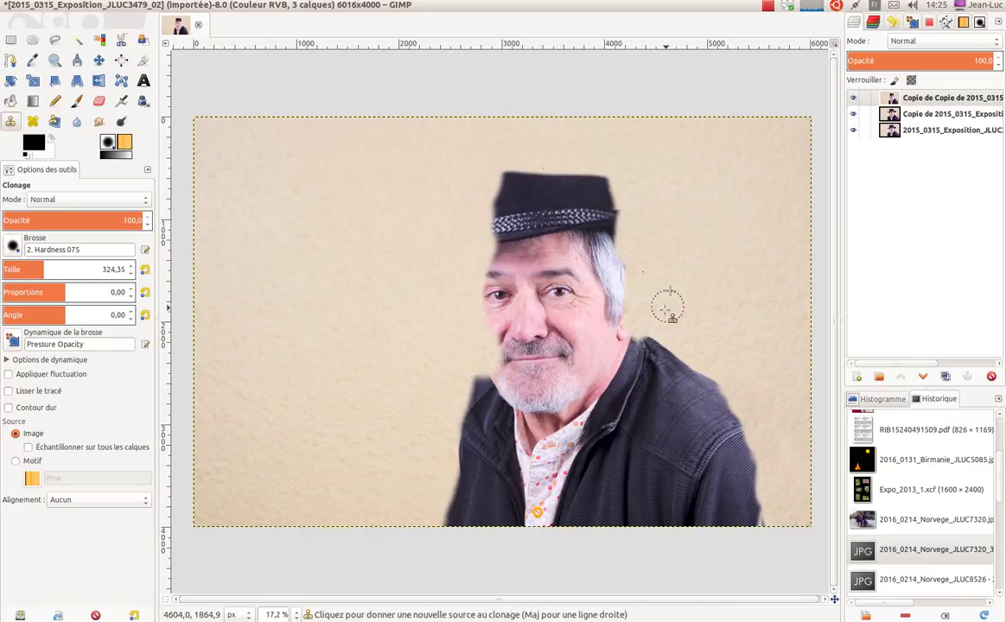
mouse_move(657, 343)
left_mouse_down()
mouse_move(703, 339)
mouse_move(671, 362)
mouse_move(726, 405)
mouse_move(641, 342)
mouse_move(628, 242)
left_mouse_up()
left_click(703, 339, "ctrl")
mouse_move(621, 204)
left_mouse_down()
mouse_move(614, 180)
mouse_move(605, 191)
mouse_move(611, 236)
left_mouse_up()
mouse_move(621, 314)
left_mouse_down()
mouse_move(635, 342)
mouse_move(707, 401)
left_mouse_up()
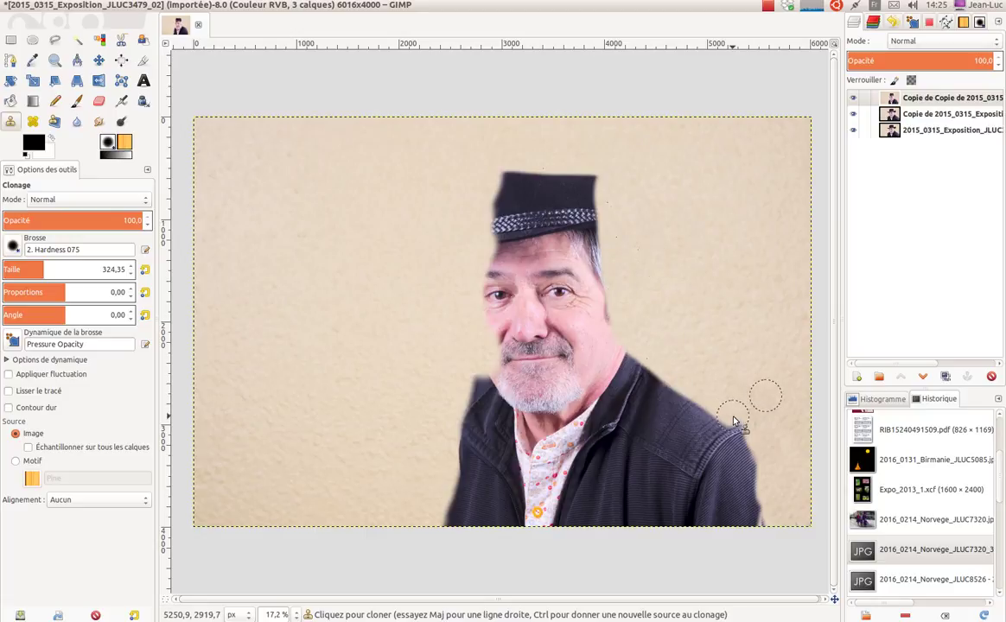
left_click(789, 434, "ctrl")
mouse_move(749, 446)
left_mouse_down()
mouse_move(754, 542)
mouse_move(756, 481)
left_mouse_up()
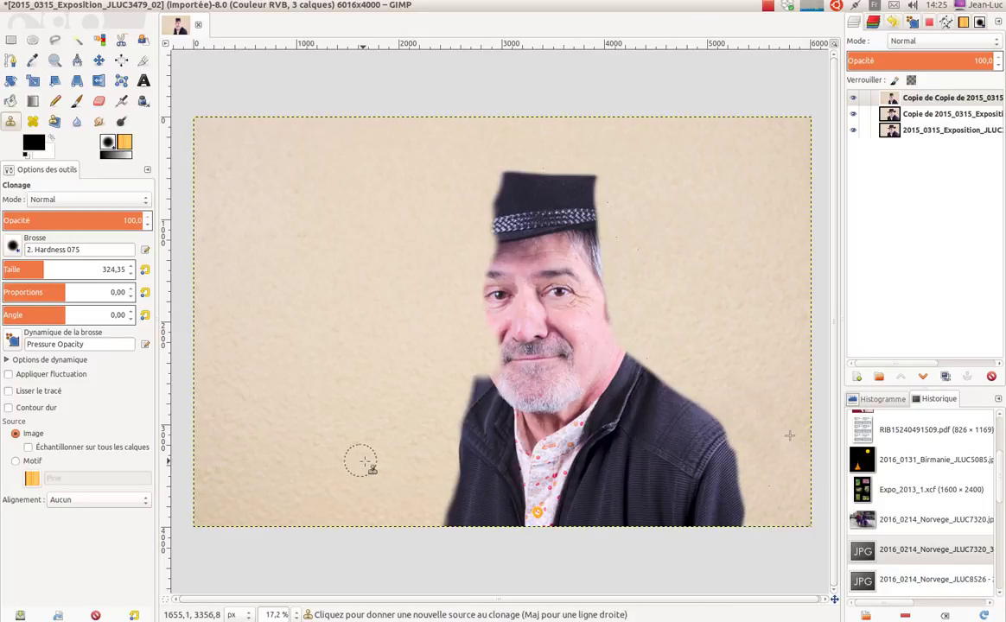
Clone wall texture over the outer edge of the lower left sleeve
left_click(406, 468, "ctrl")
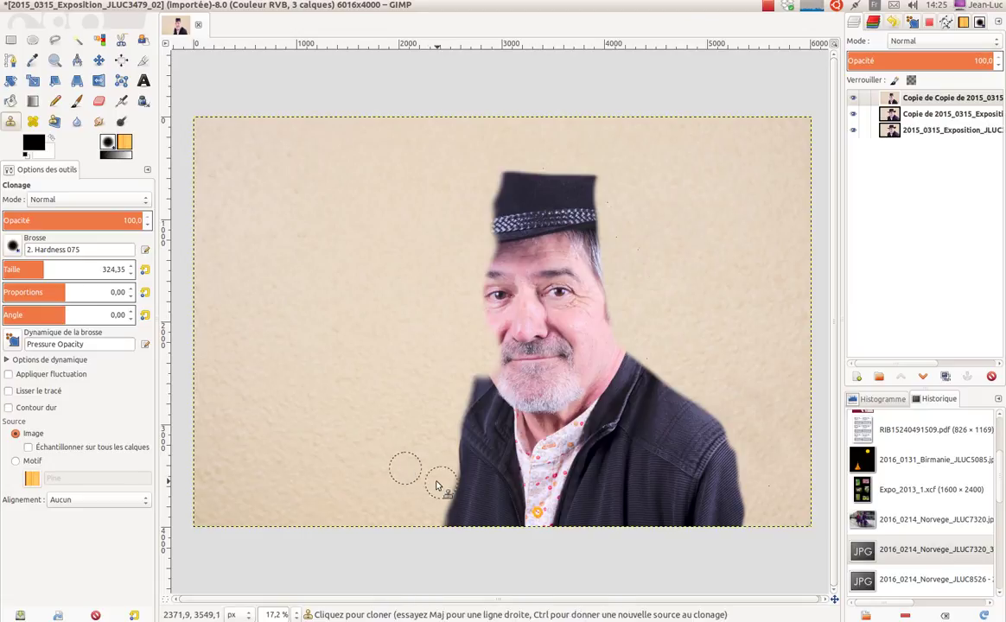
left_click(417, 488, "ctrl")
left_click_drag(442, 489, 446, 529)
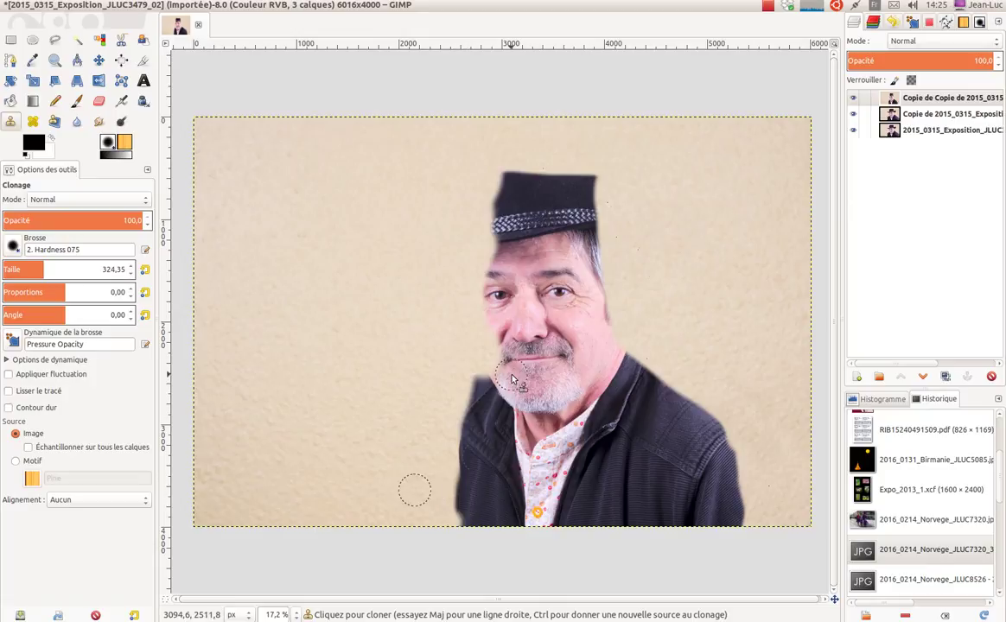
Clone wall texture over the upper left corner and top edge of the remaining hat
left_click(460, 199, "ctrl")
mouse_move(499, 195)
left_mouse_down()
mouse_move(504, 156)
mouse_move(531, 153)
left_mouse_up()
left_click(519, 155, "ctrl")
mouse_move(525, 179)
left_mouse_down()
mouse_move(538, 171)
mouse_move(609, 185)
left_mouse_up()
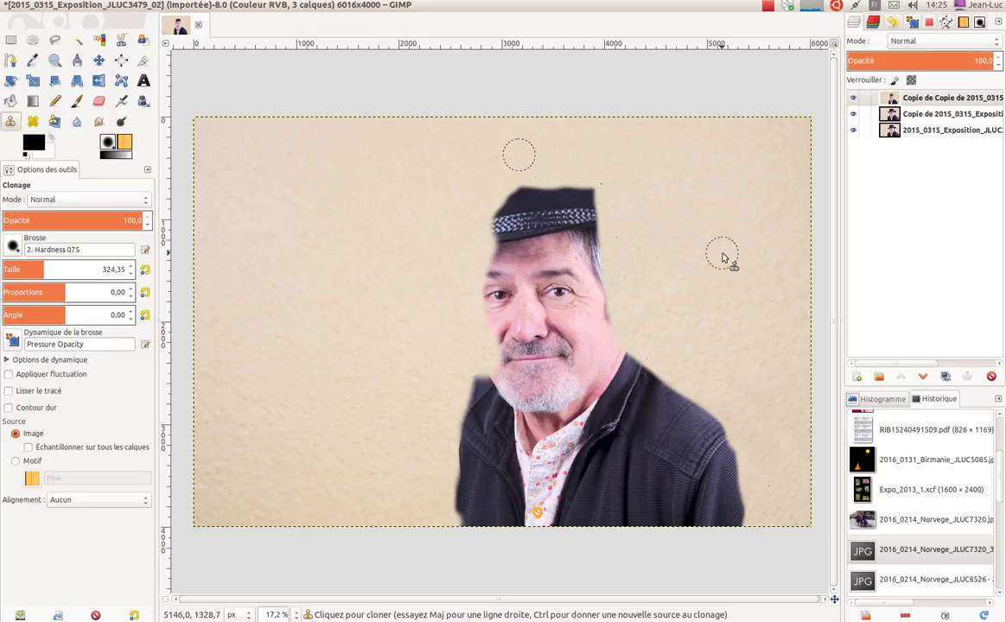
Apply a Gaussian blur with a 201 px horizontal and vertical radius to the topmost layer
left_click(899, 100)
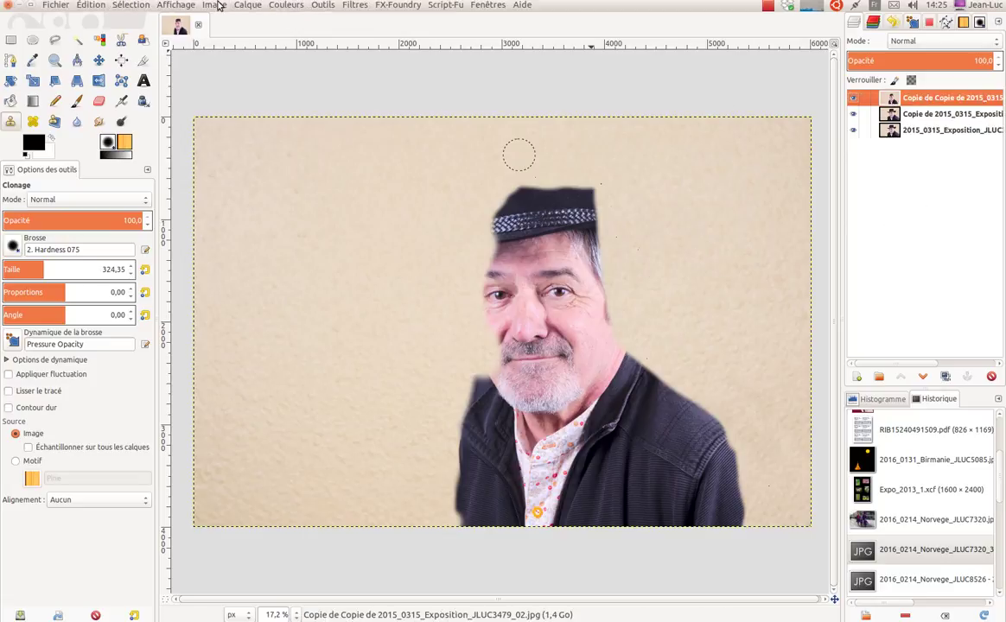
left_click(352, 5)
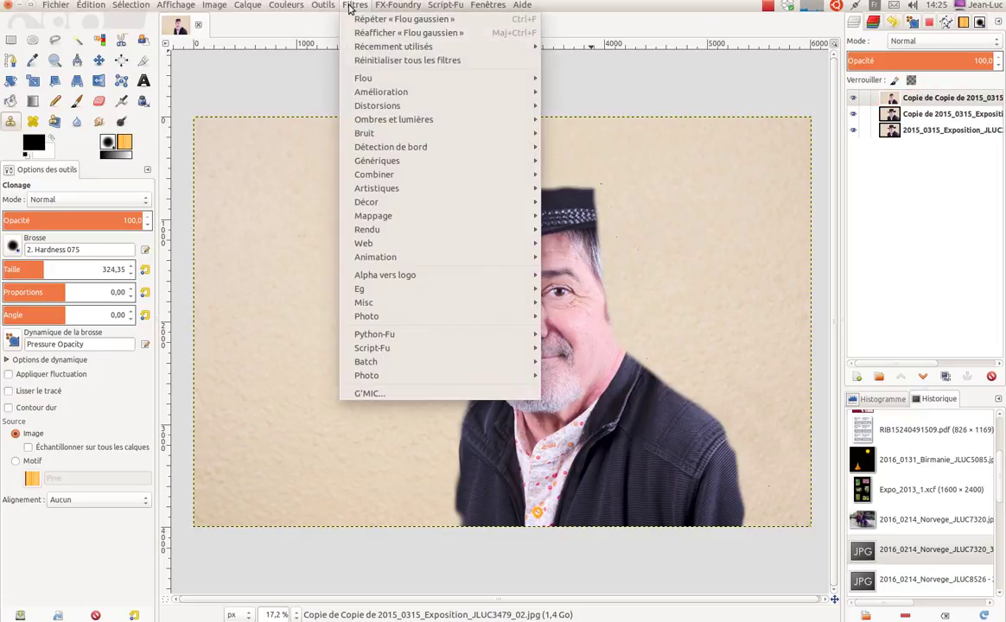
mouse_move(363, 110)
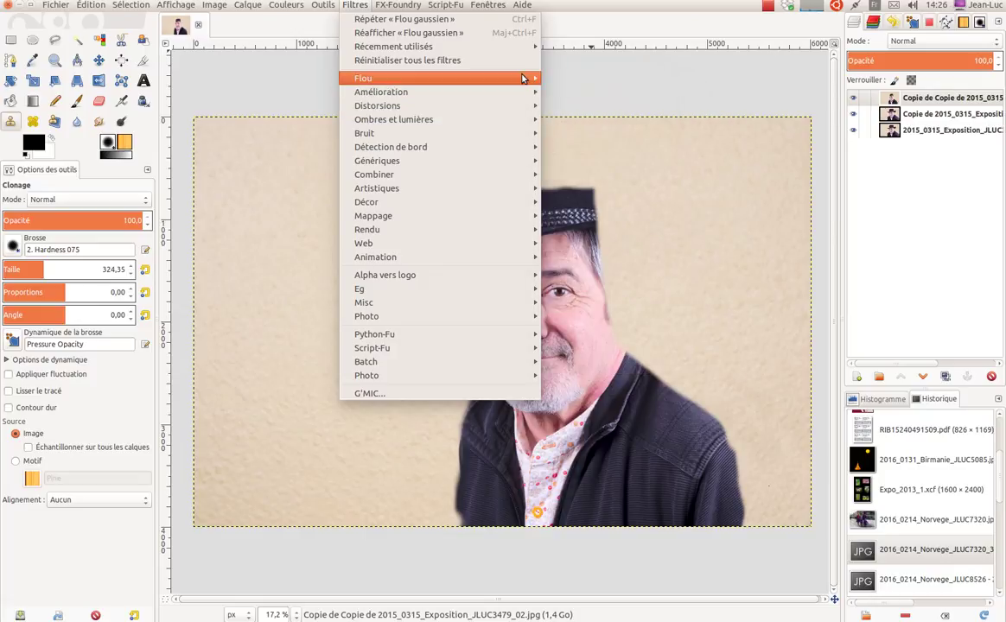
mouse_move(480, 76)
left_click(562, 95)
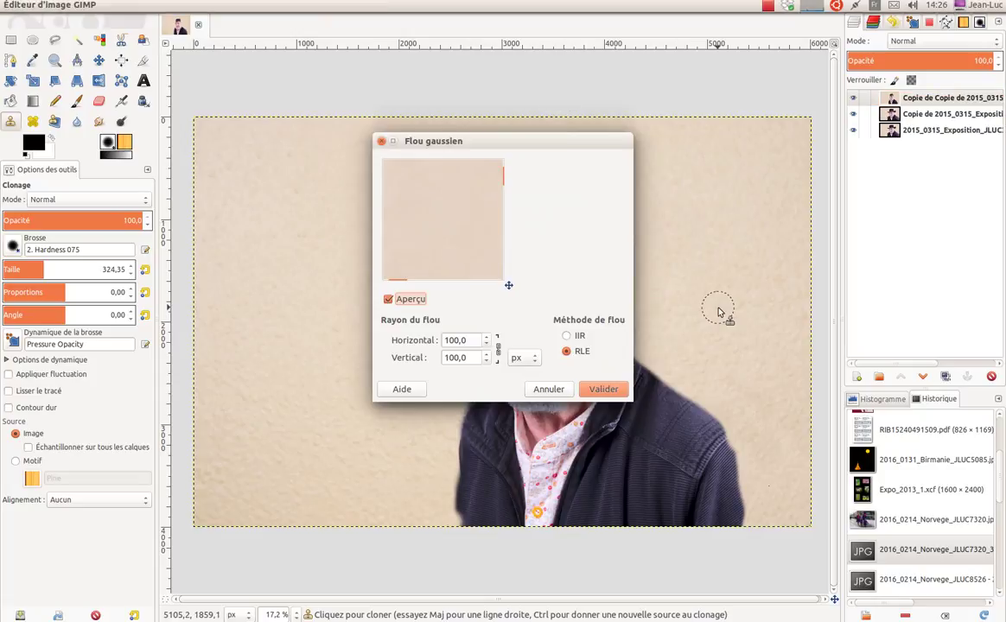
left_click(487, 340)
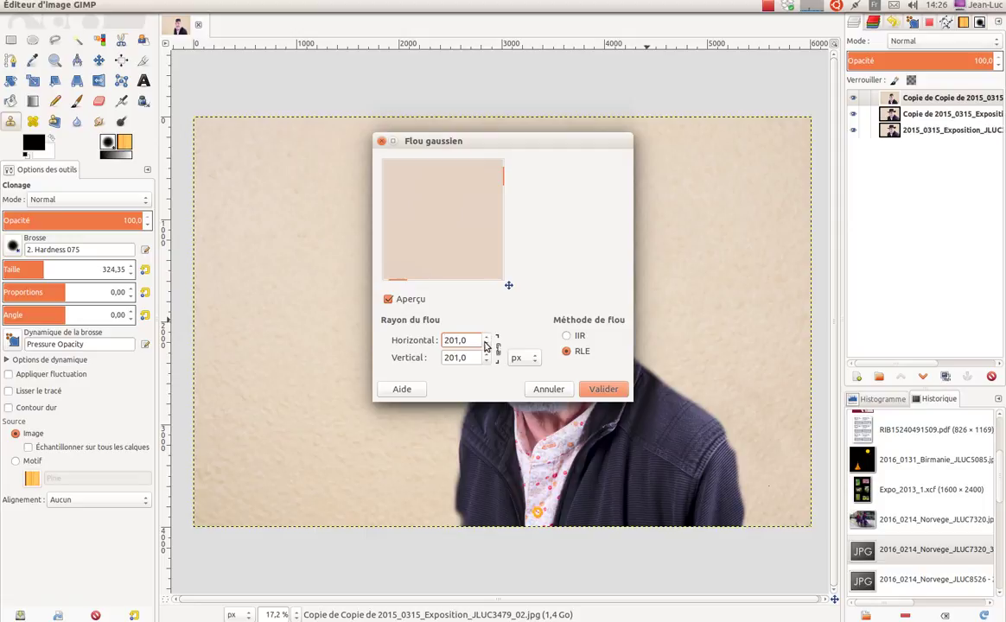
left_click(603, 390)
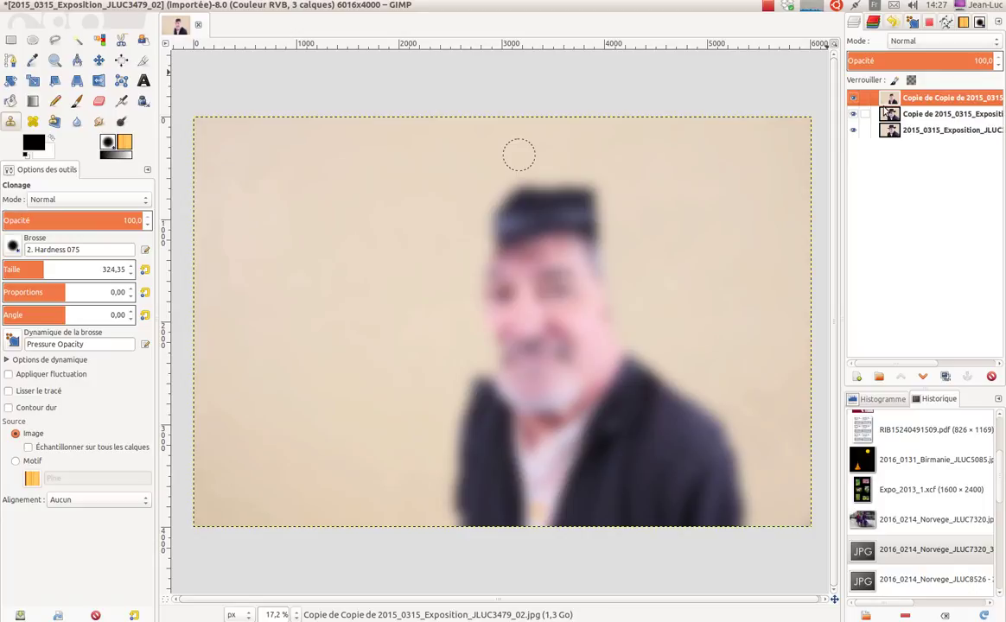
Add a white, full-opacity layer mask to the blurred top layer
right_click(893, 101)
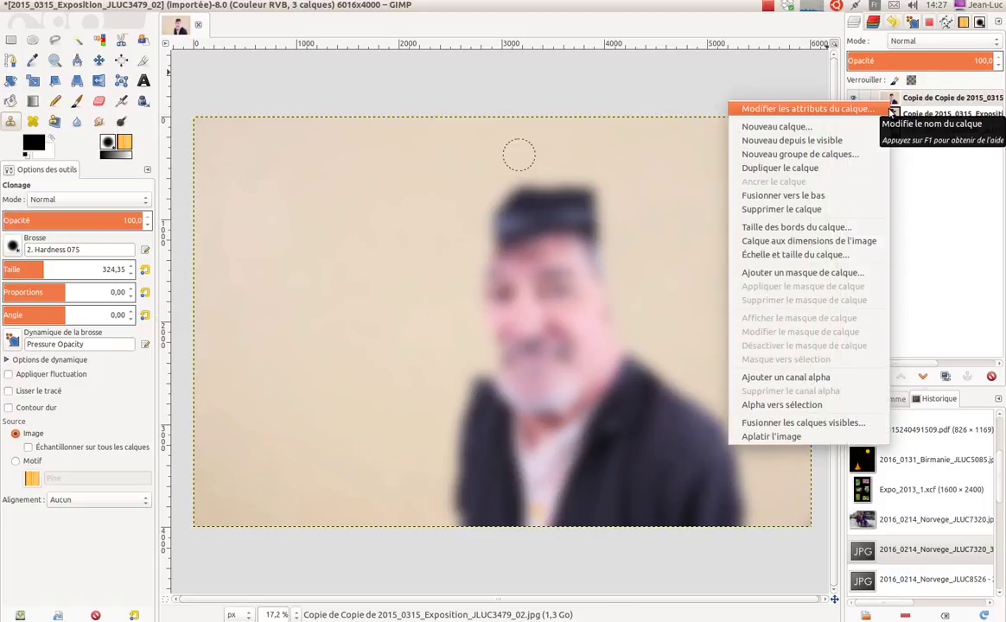
left_click(862, 273)
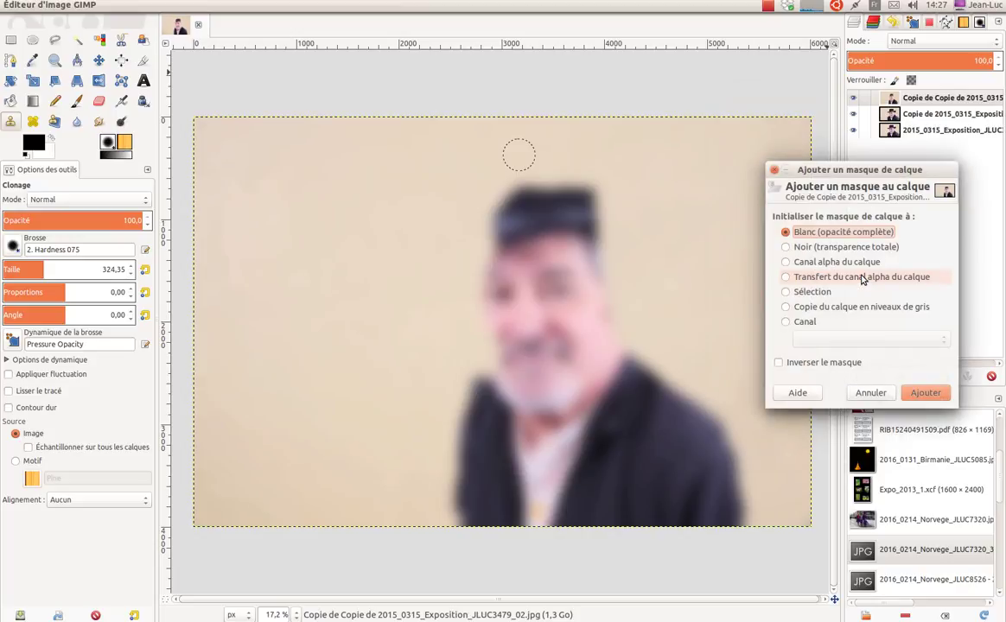
left_click(925, 393)
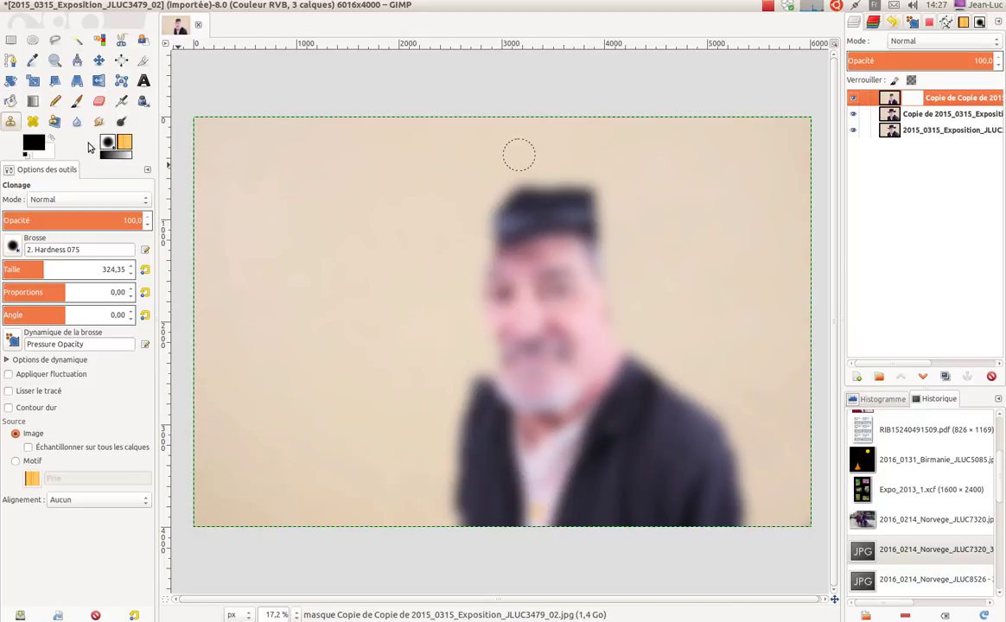
Paint black on the top layer's mask with the Paintbrush at size 324.35 to reveal the sharp face, hat and jacket
left_click(75, 102)
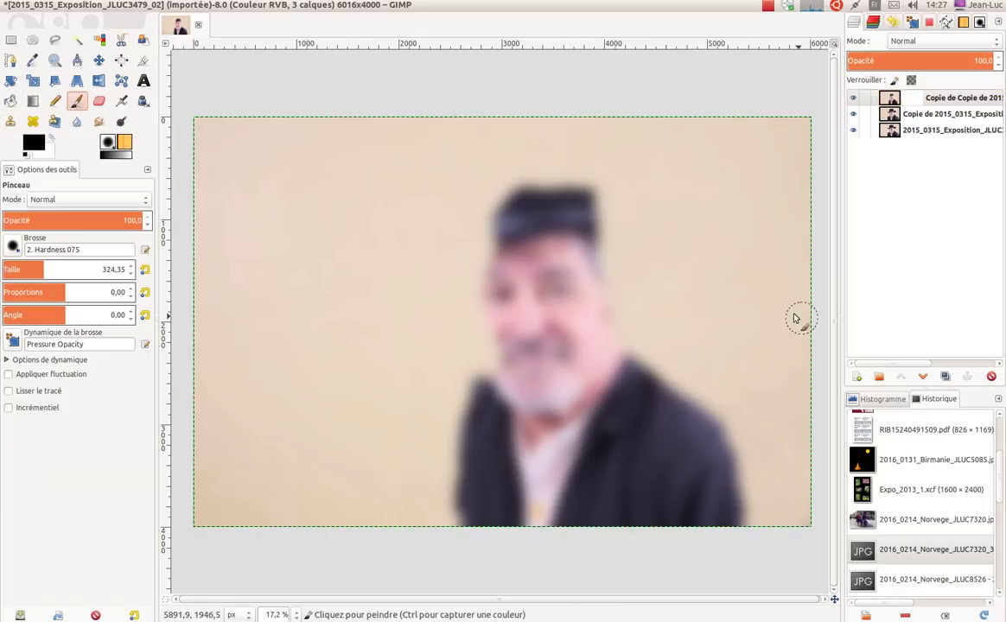
mouse_move(522, 217)
left_mouse_down()
mouse_move(482, 235)
mouse_move(491, 259)
left_mouse_up()
mouse_move(499, 347)
left_mouse_down()
mouse_move(507, 386)
mouse_move(471, 269)
mouse_move(491, 409)
mouse_move(497, 377)
mouse_move(438, 428)
mouse_move(468, 411)
mouse_move(450, 409)
mouse_move(428, 427)
mouse_move(459, 403)
mouse_move(422, 435)
mouse_move(432, 531)
mouse_move(450, 442)
mouse_move(466, 521)
mouse_move(464, 428)
left_mouse_up()
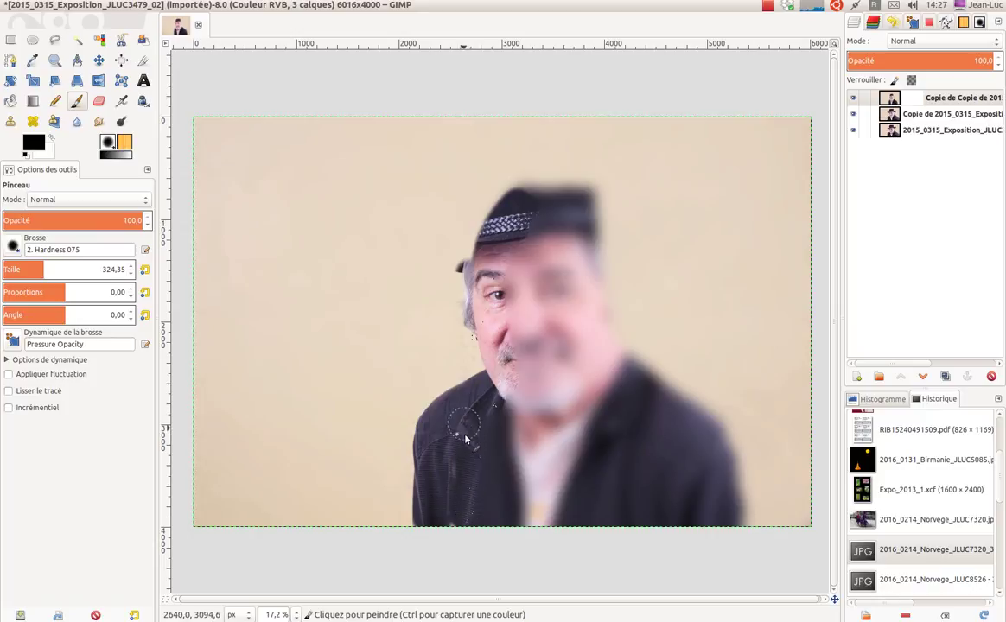
mouse_move(485, 473)
left_mouse_down()
mouse_move(560, 387)
mouse_move(549, 380)
mouse_move(511, 399)
mouse_move(493, 427)
mouse_move(544, 375)
mouse_move(529, 301)
mouse_move(525, 361)
mouse_move(510, 325)
left_mouse_up()
mouse_move(485, 278)
left_mouse_down()
mouse_move(401, 246)
mouse_move(482, 256)
mouse_move(515, 188)
mouse_move(487, 242)
mouse_move(505, 183)
mouse_move(475, 237)
mouse_move(482, 183)
mouse_move(510, 168)
mouse_move(501, 163)
mouse_move(520, 148)
mouse_move(570, 157)
mouse_move(607, 179)
mouse_move(631, 229)
mouse_move(506, 165)
mouse_move(582, 179)
mouse_move(535, 200)
mouse_move(586, 206)
mouse_move(533, 227)
mouse_move(639, 230)
mouse_move(691, 216)
mouse_move(588, 252)
mouse_move(686, 229)
mouse_move(588, 273)
mouse_move(672, 242)
mouse_move(612, 221)
mouse_move(558, 276)
mouse_move(628, 296)
mouse_move(609, 329)
mouse_move(596, 307)
mouse_move(553, 289)
mouse_move(567, 392)
mouse_move(543, 259)
left_mouse_up()
mouse_move(504, 328)
left_mouse_down()
mouse_move(500, 423)
mouse_move(515, 376)
mouse_move(453, 460)
mouse_move(489, 507)
mouse_move(465, 521)
mouse_move(525, 509)
mouse_move(566, 438)
mouse_move(488, 483)
mouse_move(540, 415)
mouse_move(518, 498)
mouse_move(573, 428)
mouse_move(519, 519)
mouse_move(598, 429)
mouse_move(626, 382)
left_mouse_up()
mouse_move(625, 325)
left_mouse_down()
mouse_move(684, 413)
mouse_move(741, 451)
mouse_move(692, 392)
mouse_move(785, 474)
mouse_move(786, 526)
mouse_move(739, 516)
mouse_move(763, 473)
mouse_move(753, 491)
mouse_move(812, 511)
mouse_move(683, 492)
mouse_move(817, 478)
mouse_move(666, 469)
left_mouse_up()
mouse_move(782, 512)
left_mouse_down()
mouse_move(776, 530)
mouse_move(577, 508)
mouse_move(498, 512)
mouse_move(534, 510)
mouse_move(555, 336)
left_mouse_up()
mouse_move(664, 378)
left_mouse_down()
mouse_move(581, 296)
mouse_move(595, 307)
mouse_move(593, 326)
mouse_move(615, 283)
mouse_move(658, 266)
mouse_move(663, 350)
left_mouse_up()
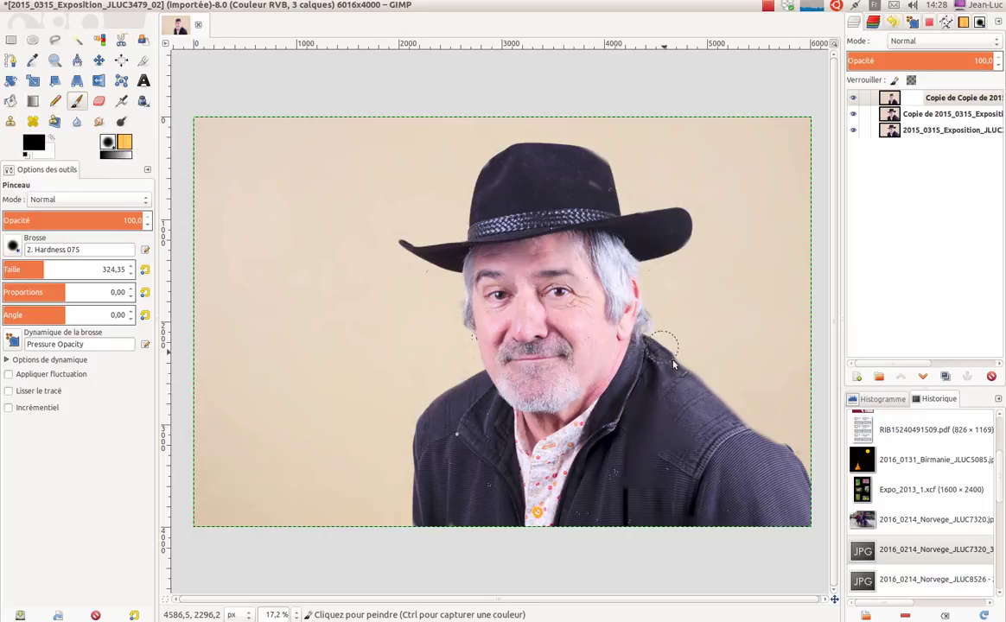
Paint black on the mask along the image-right shoulder to reveal the sharp outer edge of the jacket
left_click_drag(778, 461, 743, 426)
left_click_drag(654, 370, 784, 438)
mouse_move(665, 356)
left_mouse_down()
mouse_move(712, 398)
mouse_move(745, 467)
left_mouse_up()
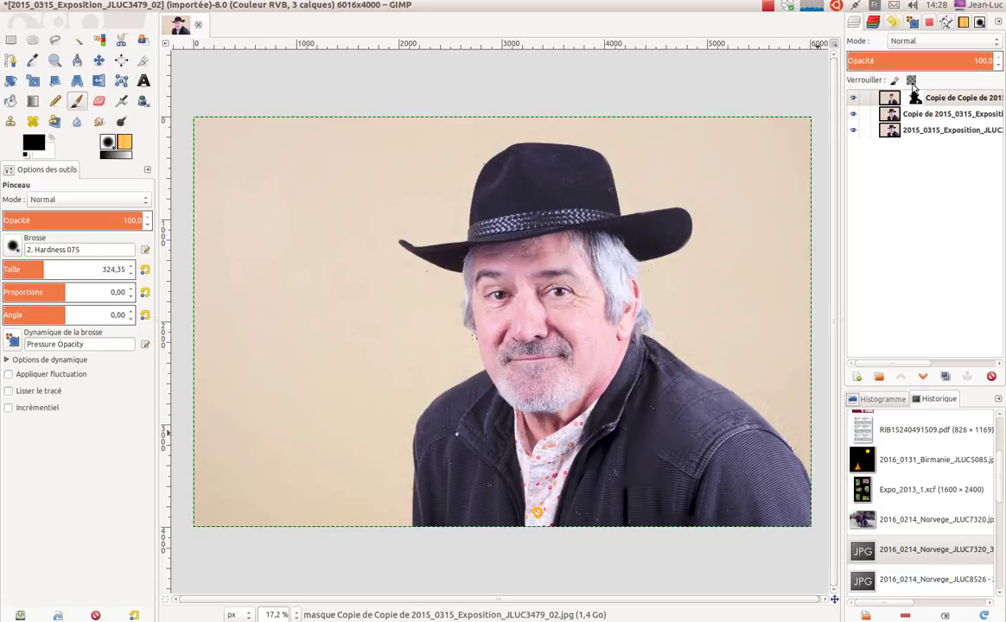
Paint white on the mask at brush size 165.09 along the wall above the image-right shoulder to restore its blur
left_click(296, 616)
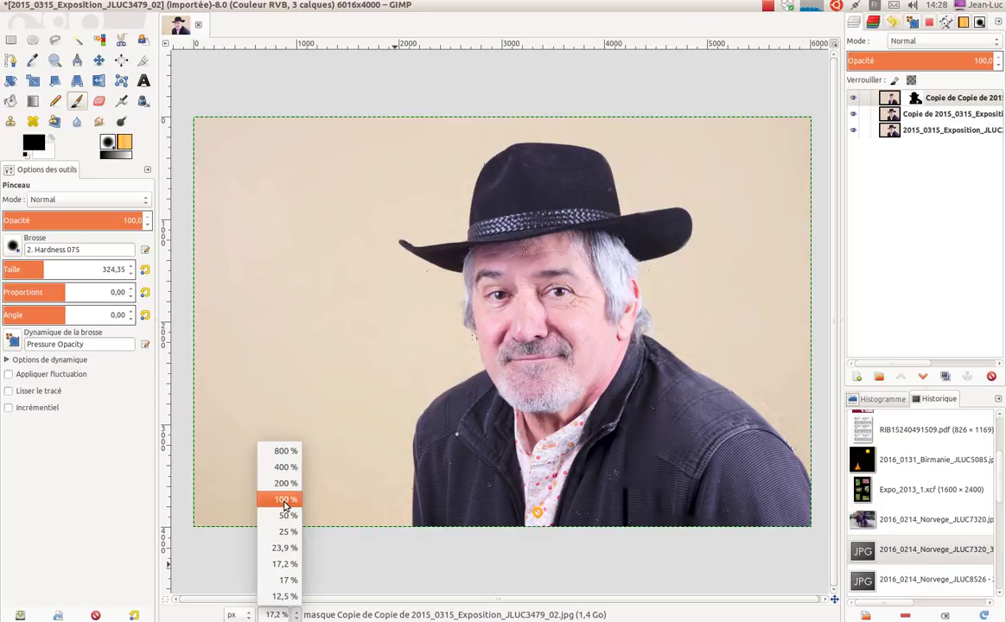
left_click(284, 533)
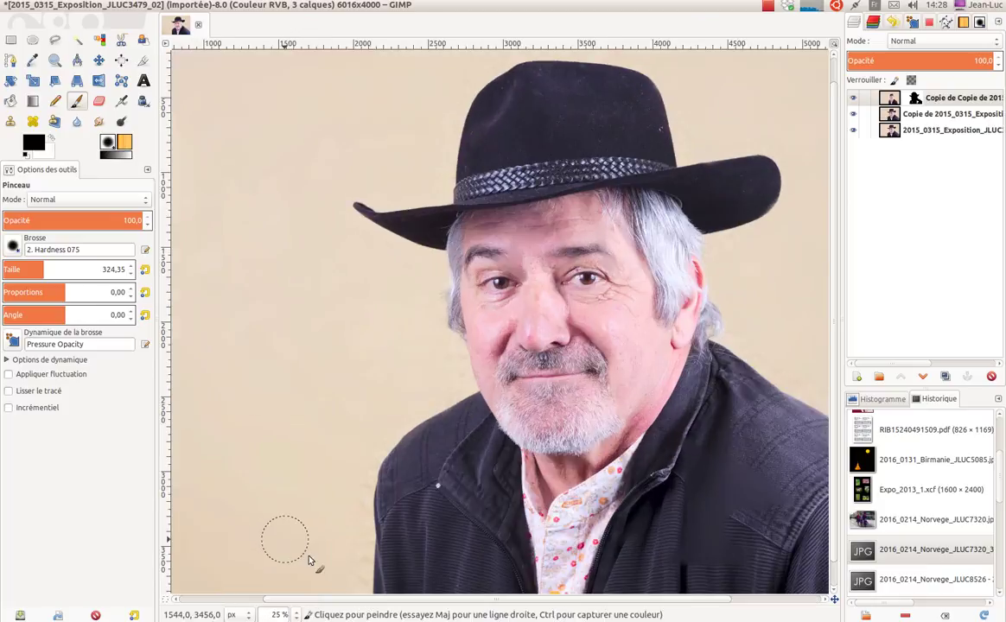
scroll(701, 602, "right", 3)
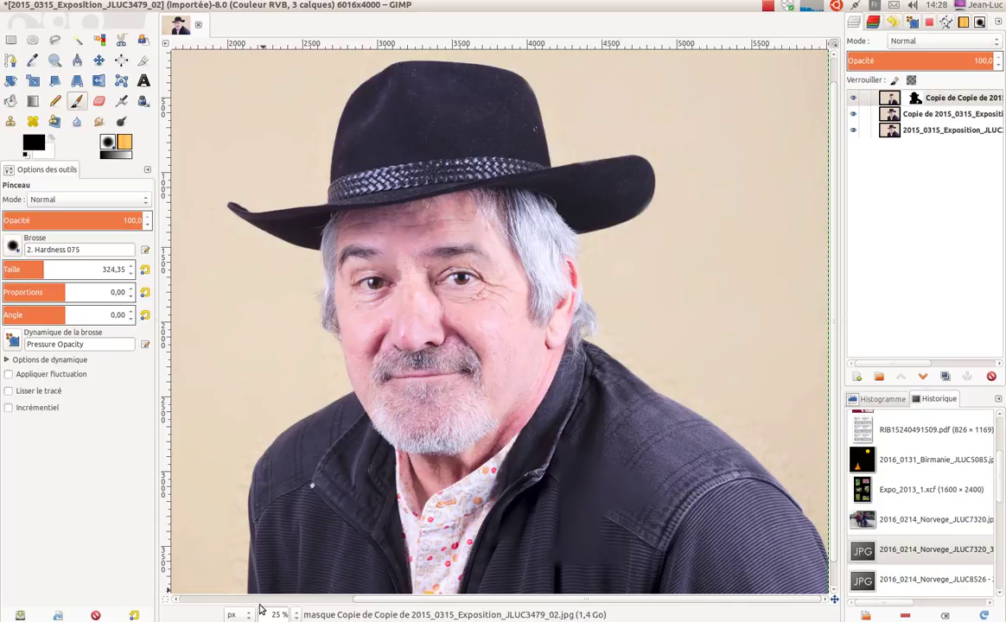
left_click(294, 616)
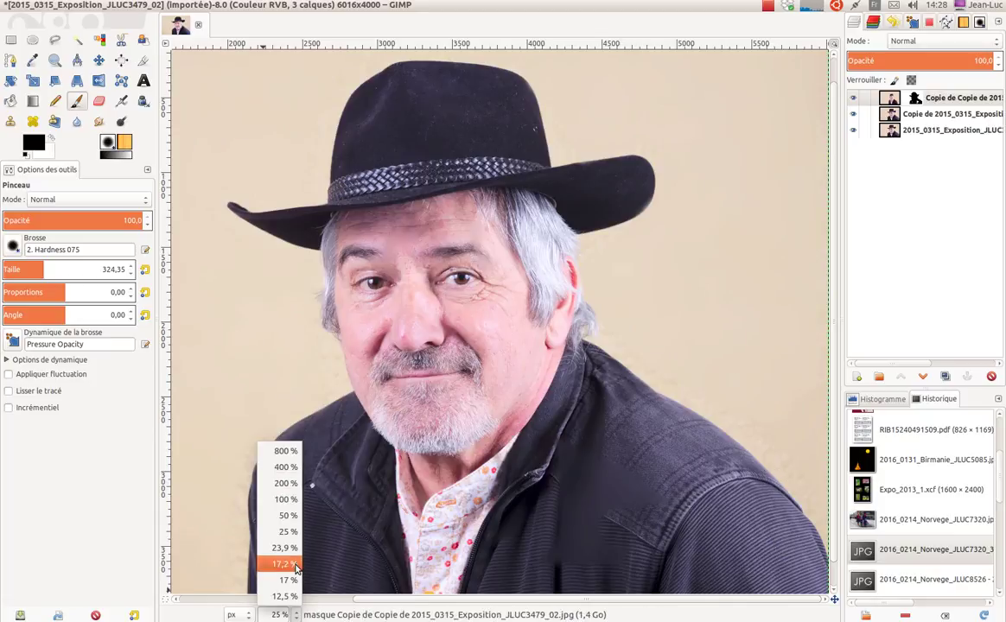
left_click(285, 515)
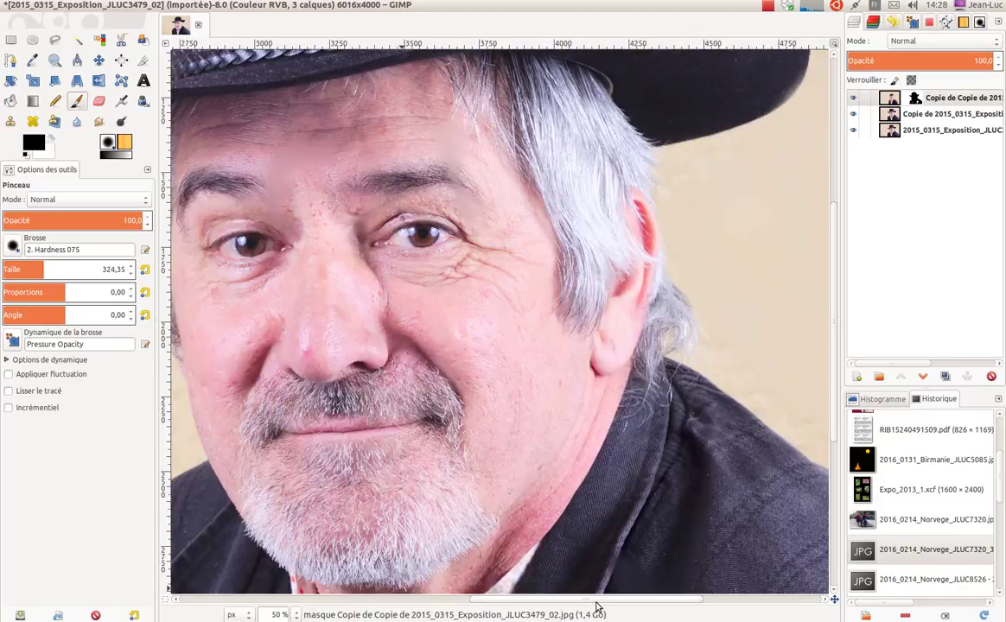
scroll(643, 607, "right", 3)
scroll(643, 608, "right", 5)
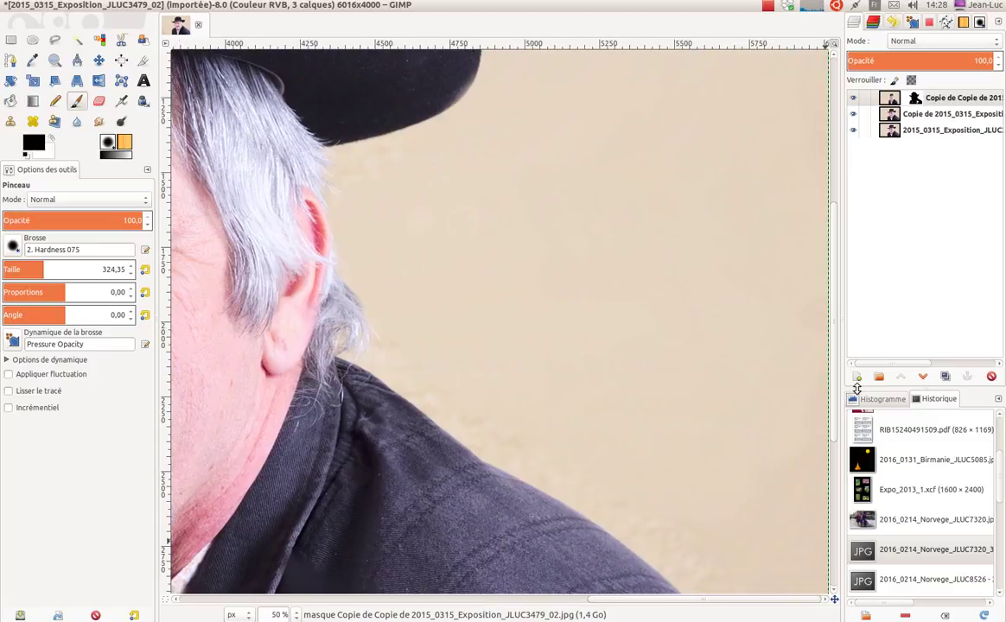
left_click_drag(835, 399, 847, 474)
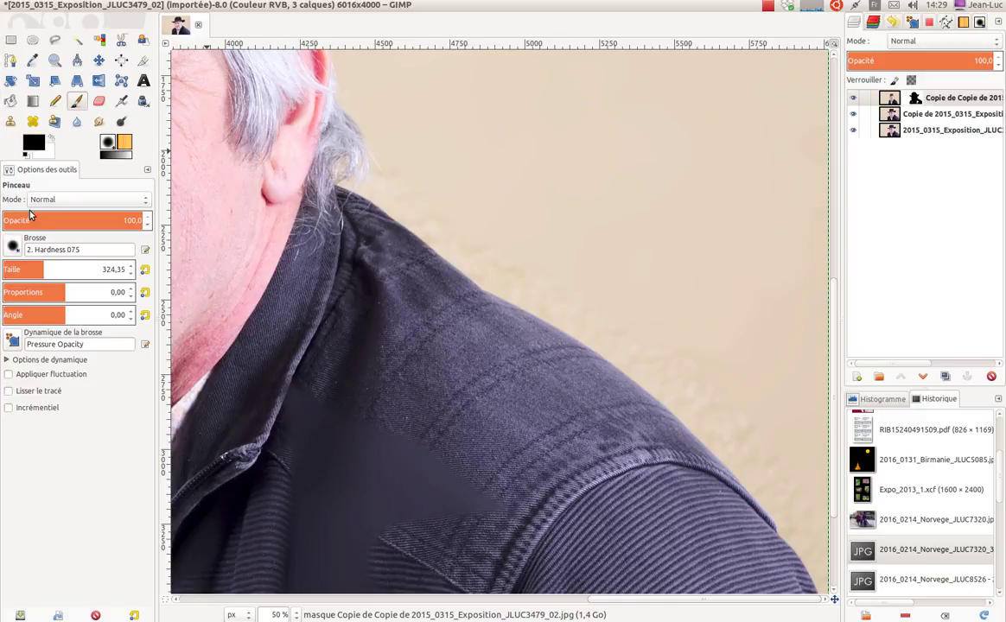
left_click(11, 269)
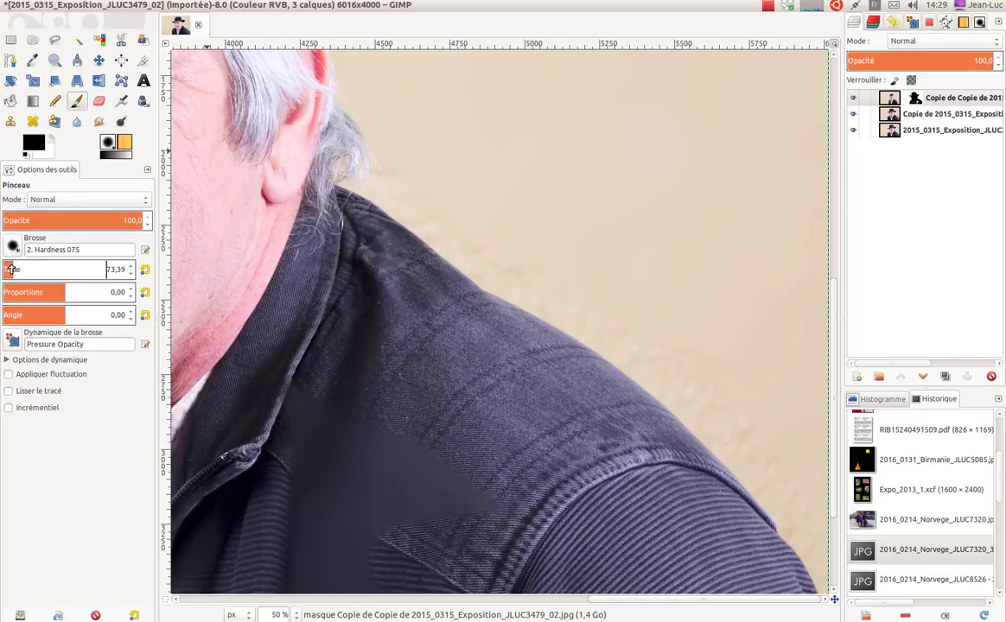
left_click(49, 140)
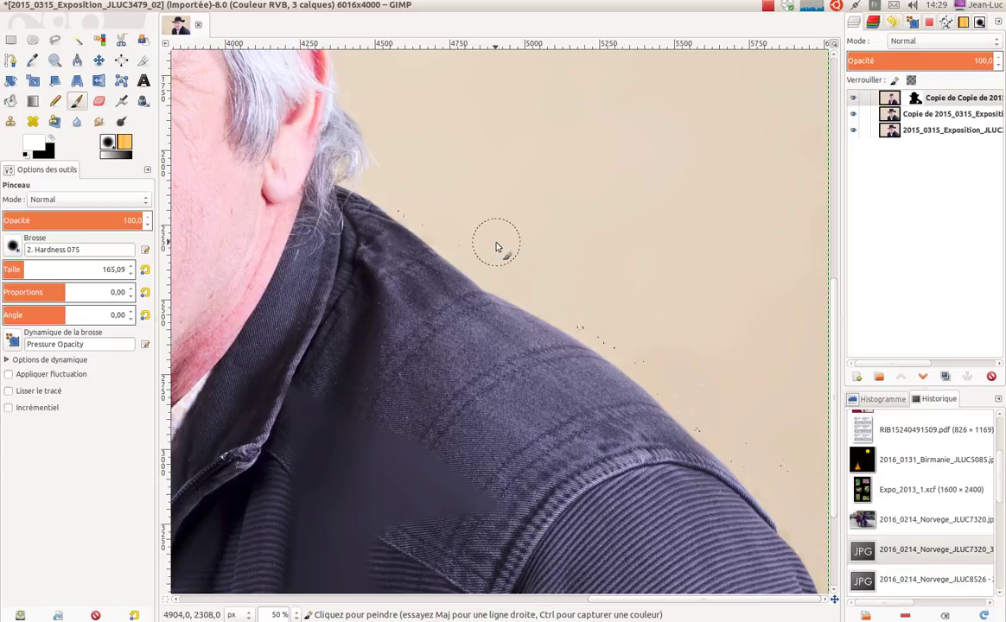
Mask the wall around the image-right hair and hat with white, and restore the hat brim's edge with black at size 92.70
left_click_drag(835, 312, 845, 188)
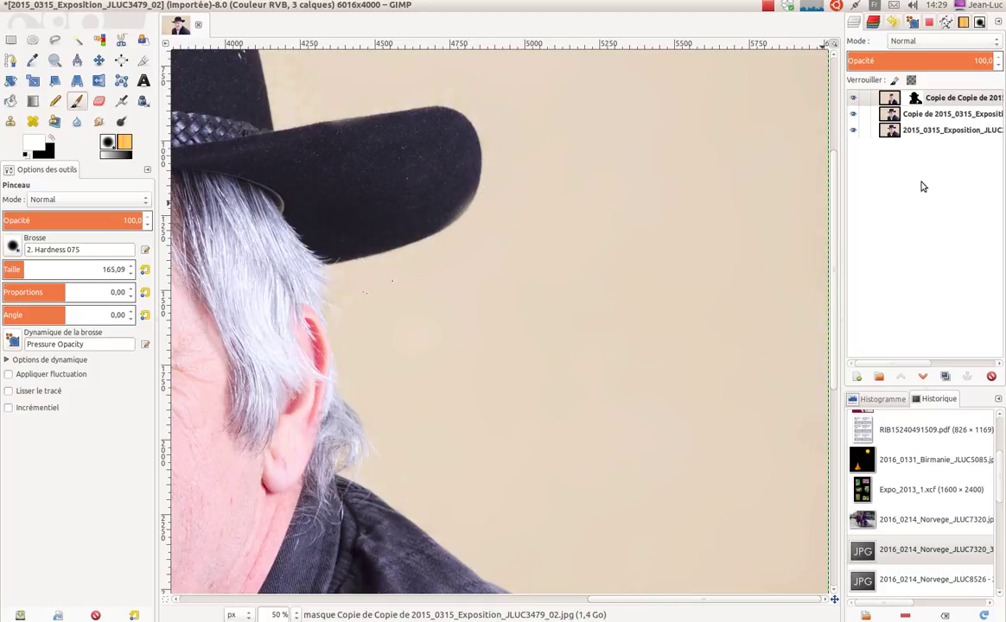
scroll(755, 136, "up", 5)
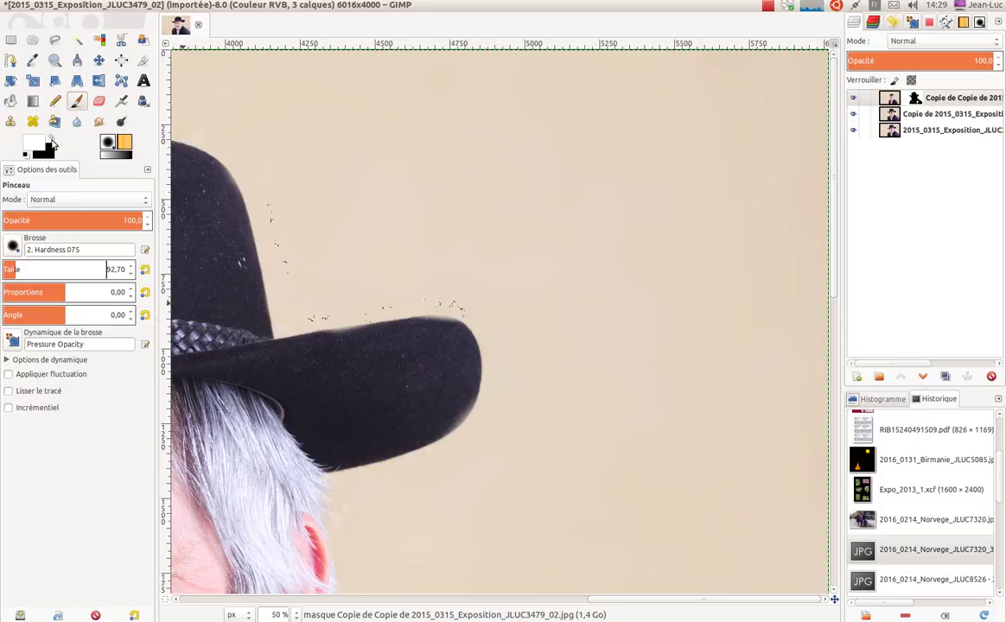
left_click(49, 142)
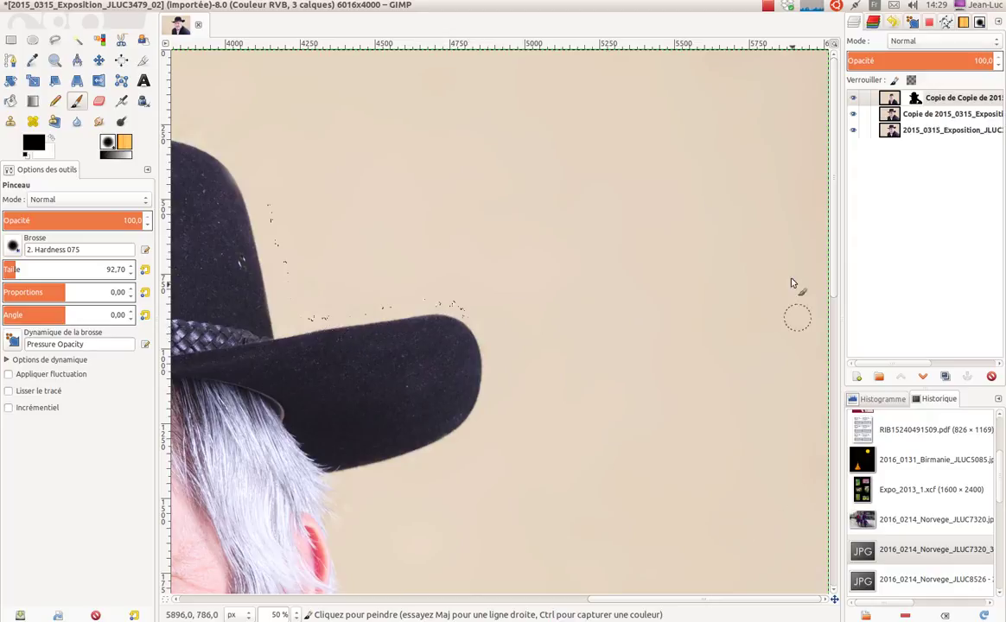
Paint white on the mask at size 92.70 along the image-left cheek, hat brim and crown to blur the adjoining wall
scroll(838, 260, "down", 5)
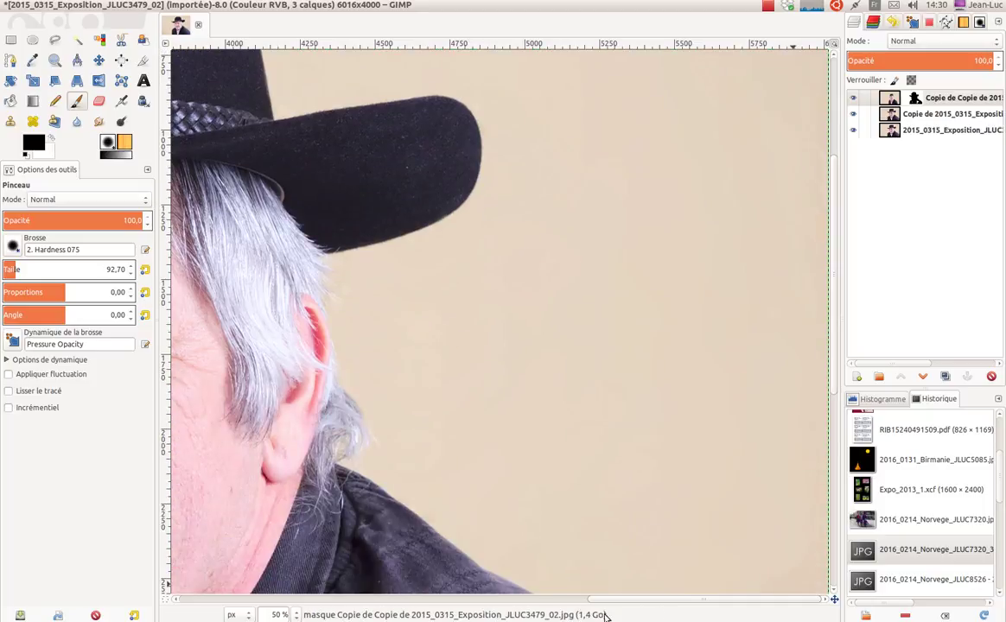
left_click_drag(637, 603, 309, 606)
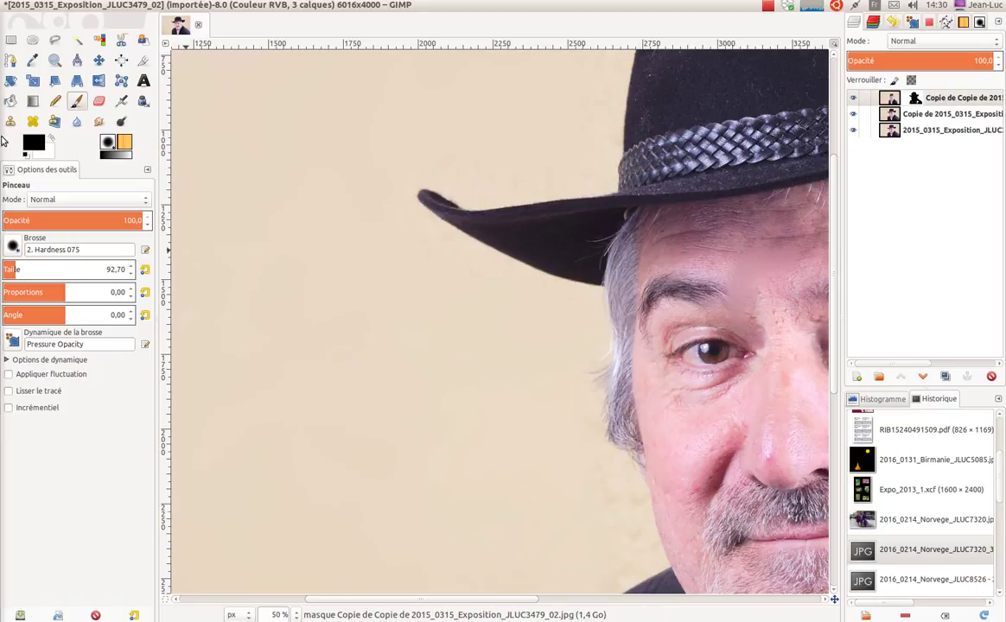
left_click(51, 140)
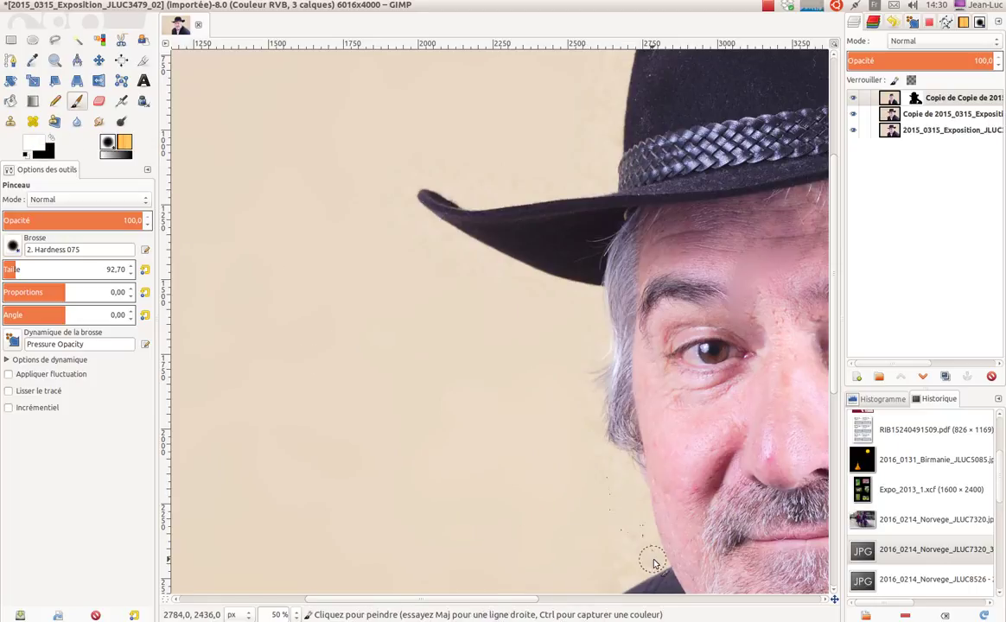
mouse_move(628, 553)
left_mouse_down()
mouse_move(620, 478)
mouse_move(604, 467)
mouse_move(633, 562)
mouse_move(621, 574)
mouse_move(649, 563)
mouse_move(624, 579)
mouse_move(657, 567)
left_mouse_up()
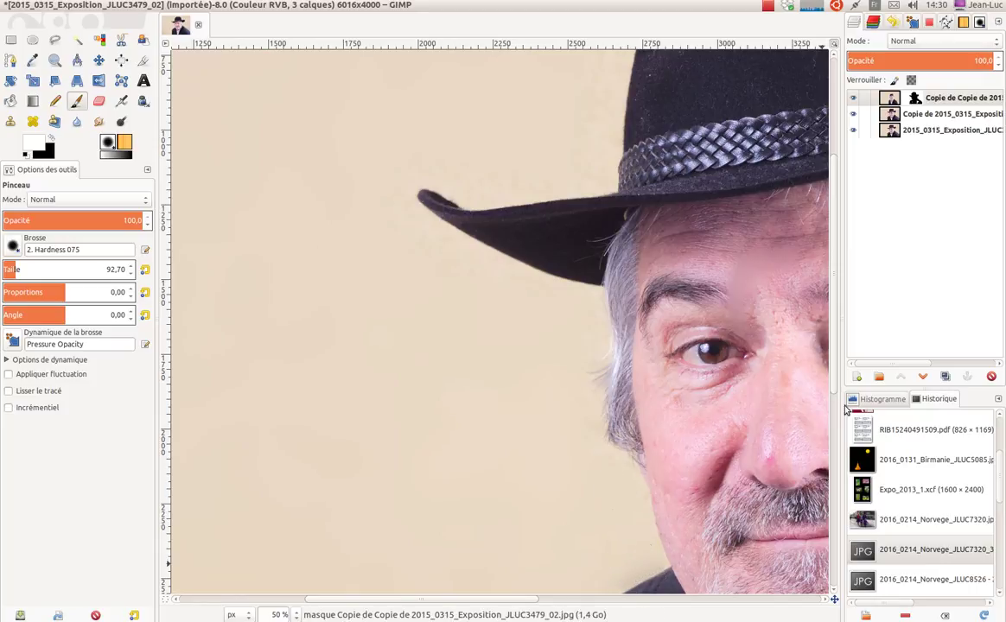
left_click_drag(837, 377, 839, 281)
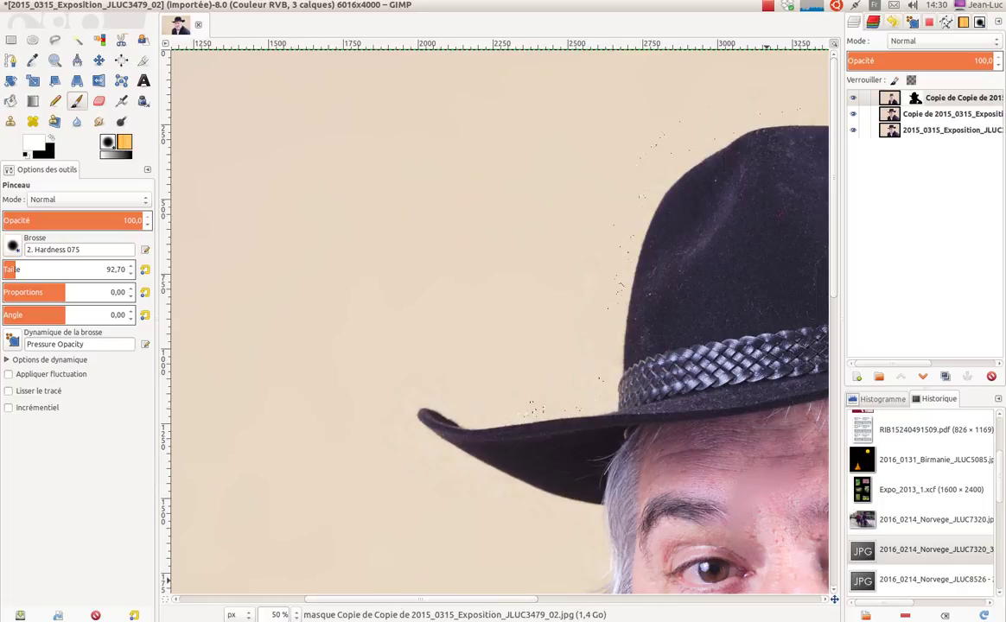
Paint the mask black over the jacket's remaining blurred patches with sizes 150.61 and 430.52, and white over the surrounding wall
left_click(278, 614)
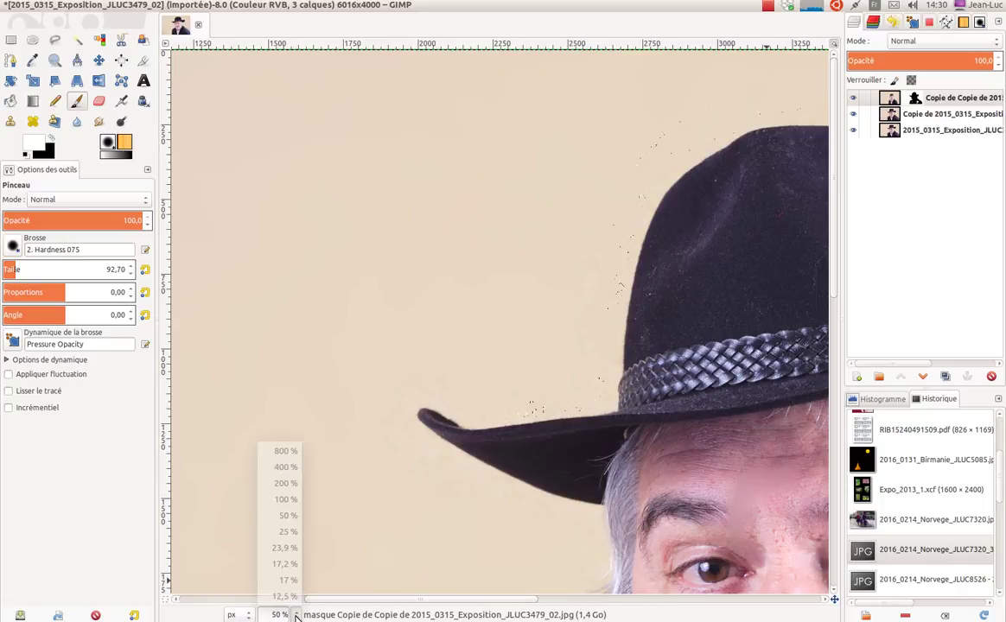
left_click(287, 562)
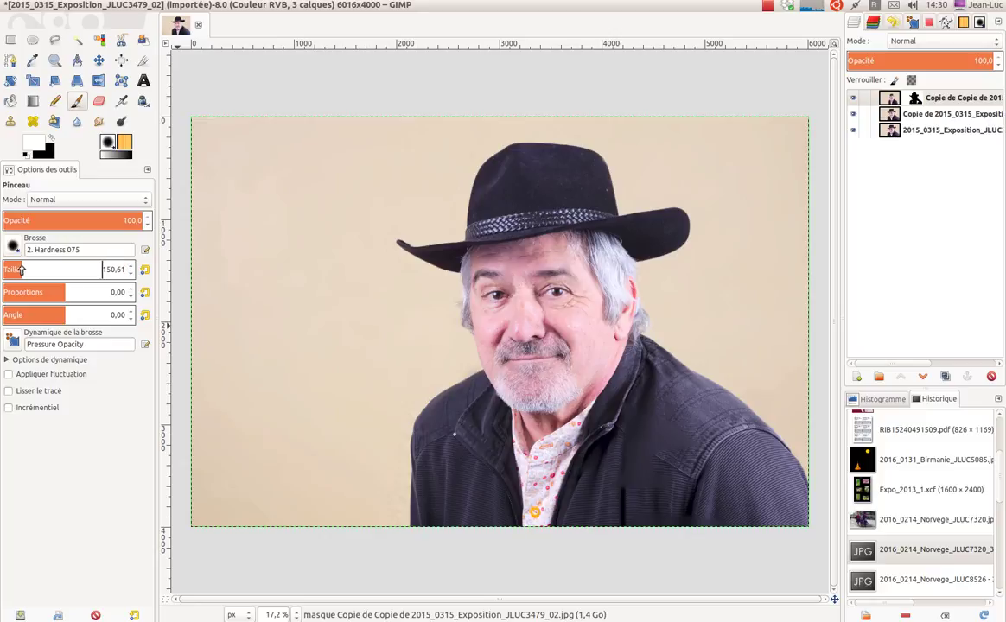
left_click(50, 140)
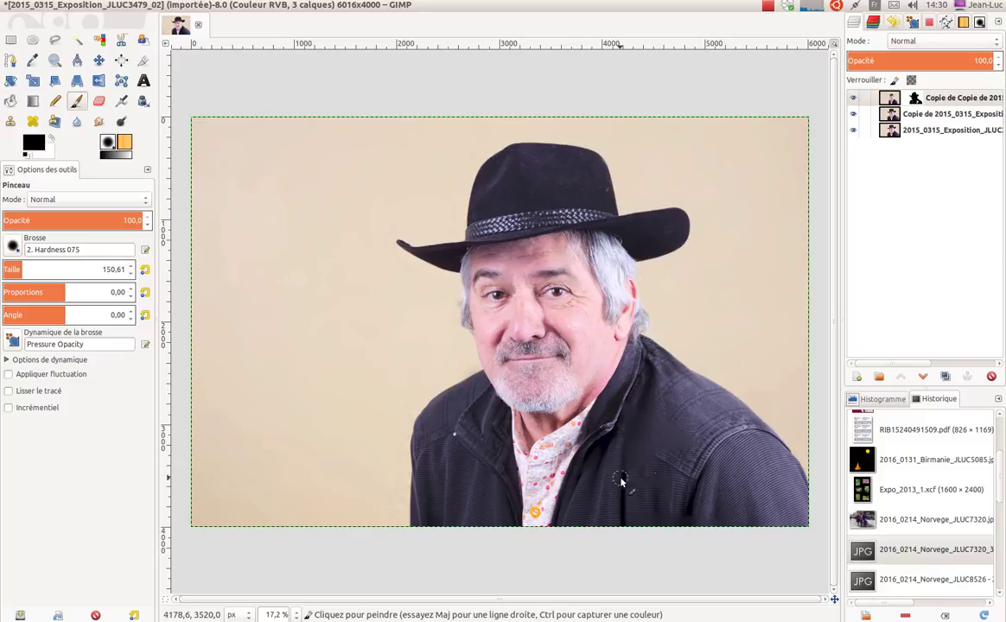
left_click(32, 269)
left_click_drag(31, 269, 56, 269)
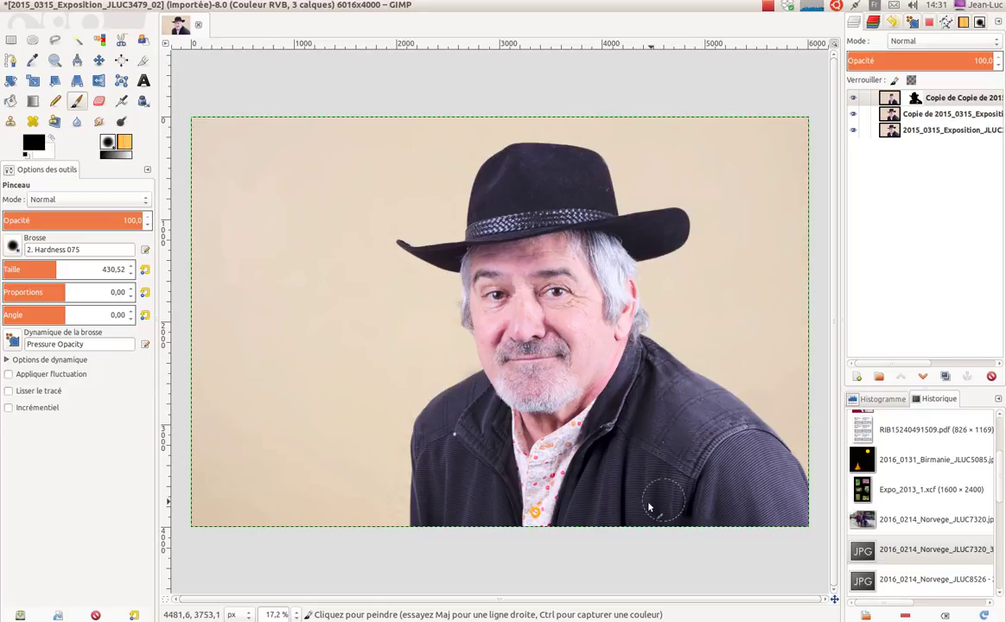
left_click(50, 138)
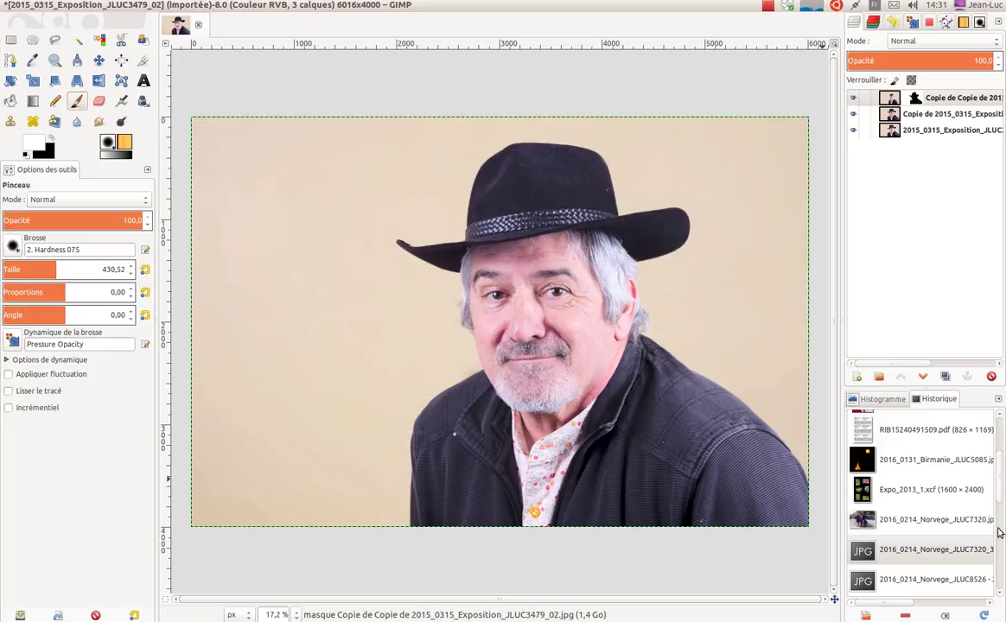
Merge the masked blurred layer down onto the sharp portrait copy below it
right_click(895, 102)
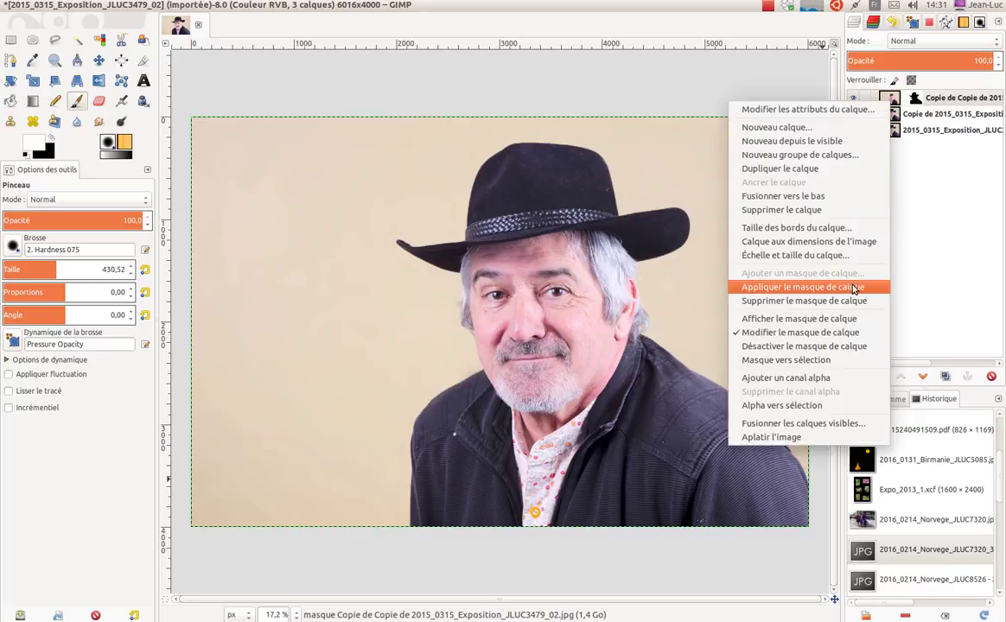
left_click(813, 197)
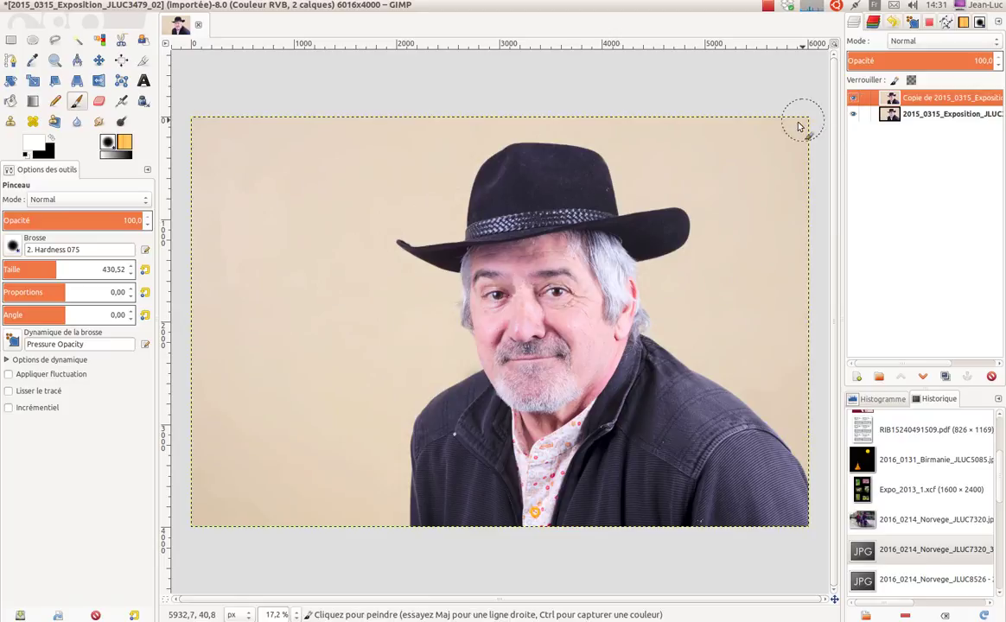
left_click(767, 7)
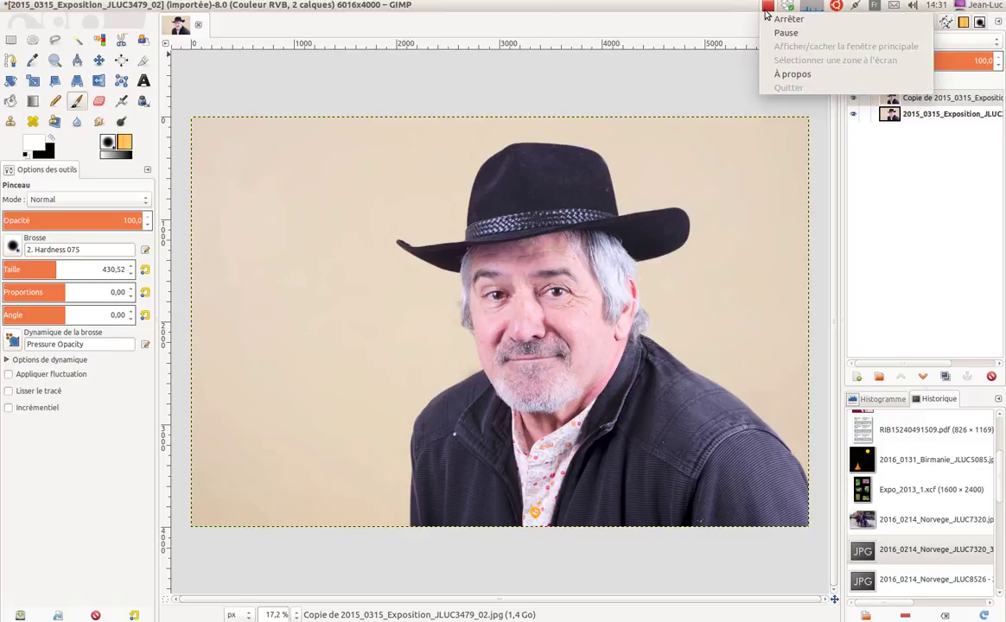